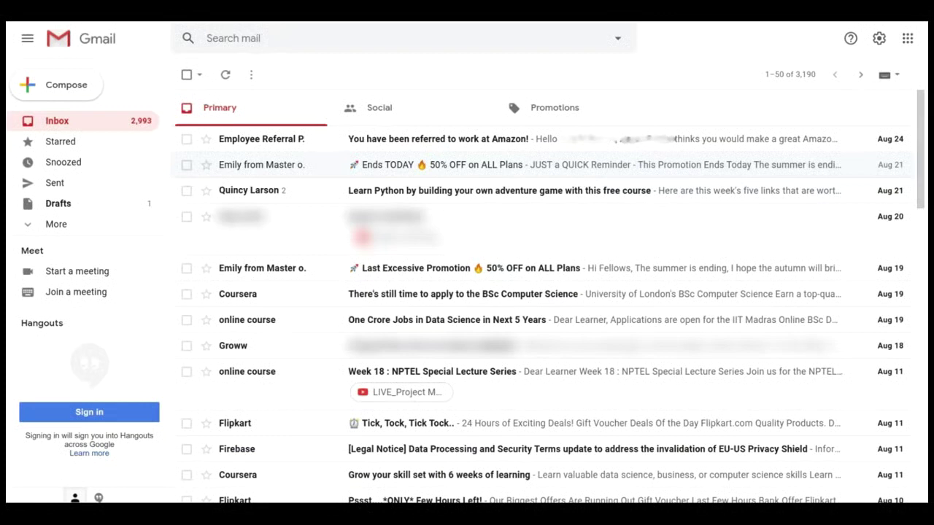
# Step: Open the Amazon referral email for role 1001614 and read through it
pyautogui.click(438, 139)
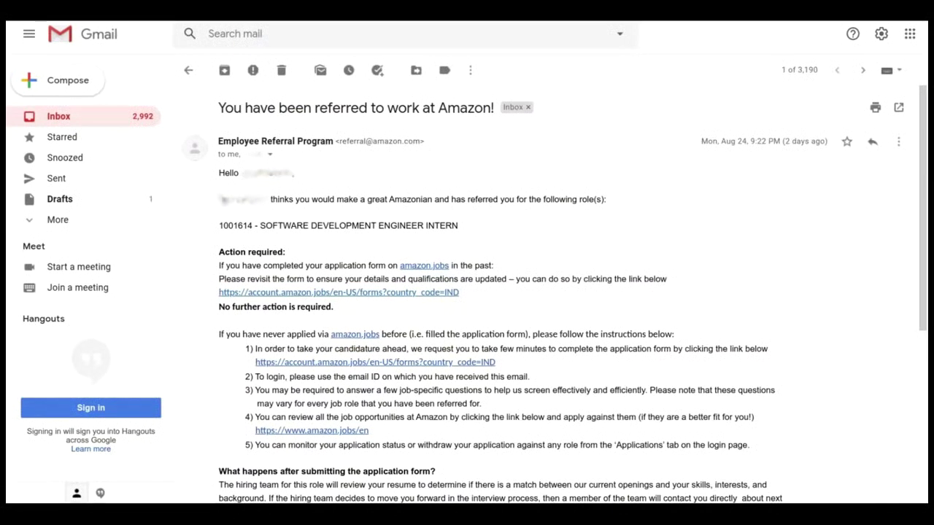
pyautogui.scroll(-4, 496, 291)
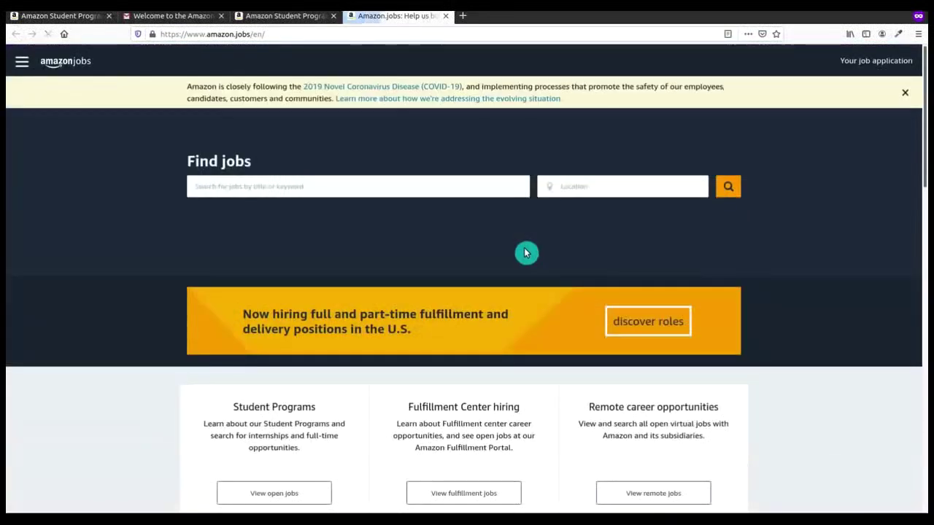
# Step: Search for 'software engineer' jobs and filter the results to Bengaluru
pyautogui.click(411, 187)
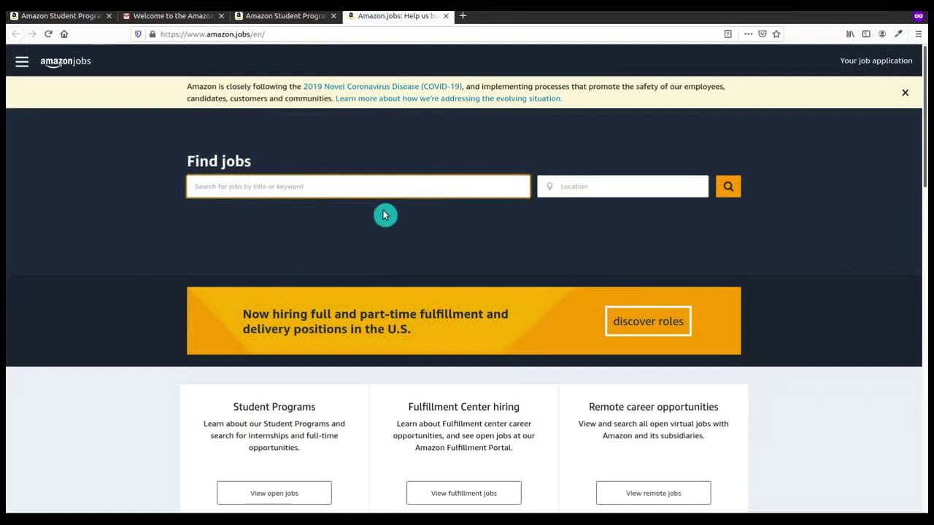
pyautogui.write('software engi')
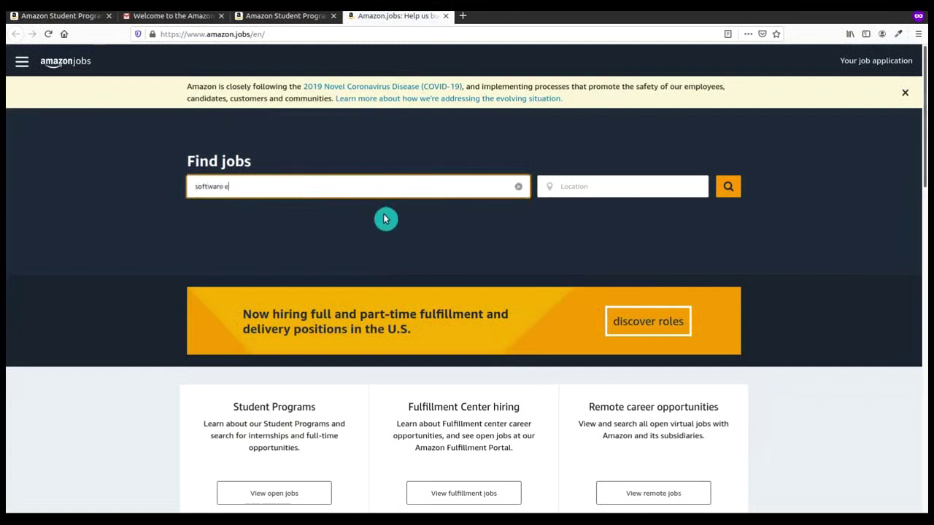
pyautogui.write('neer')
pyautogui.press('Return')
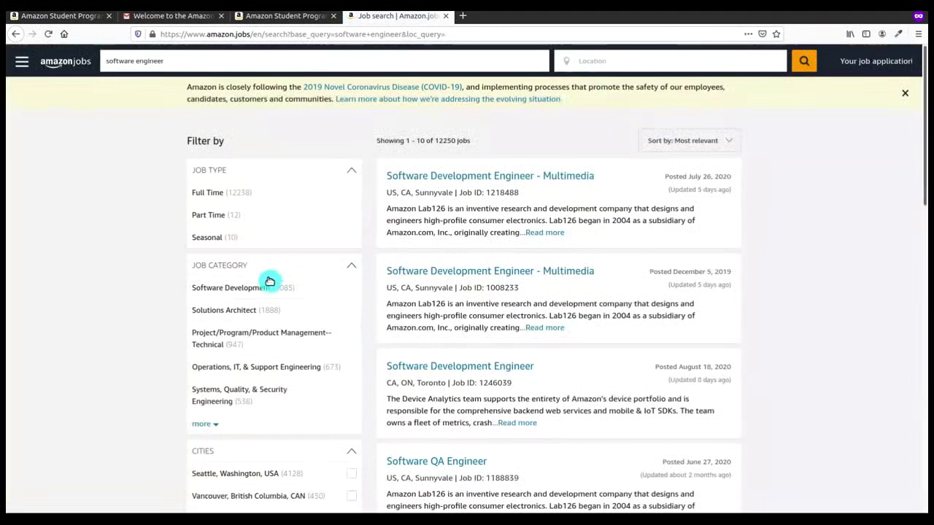
pyautogui.scroll(-1, 267, 279)
pyautogui.scroll(-3, 253, 323)
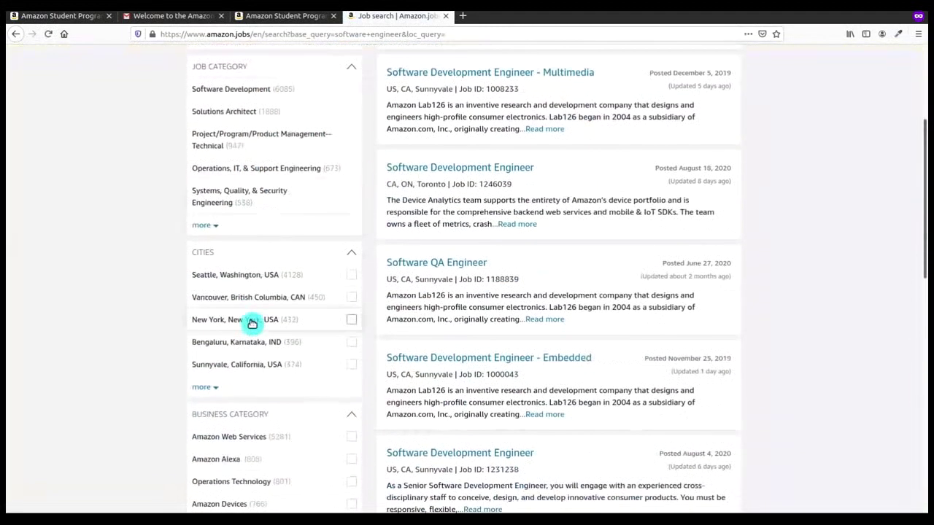
pyautogui.scroll(-2, 253, 314)
pyautogui.scroll(-3, 250, 285)
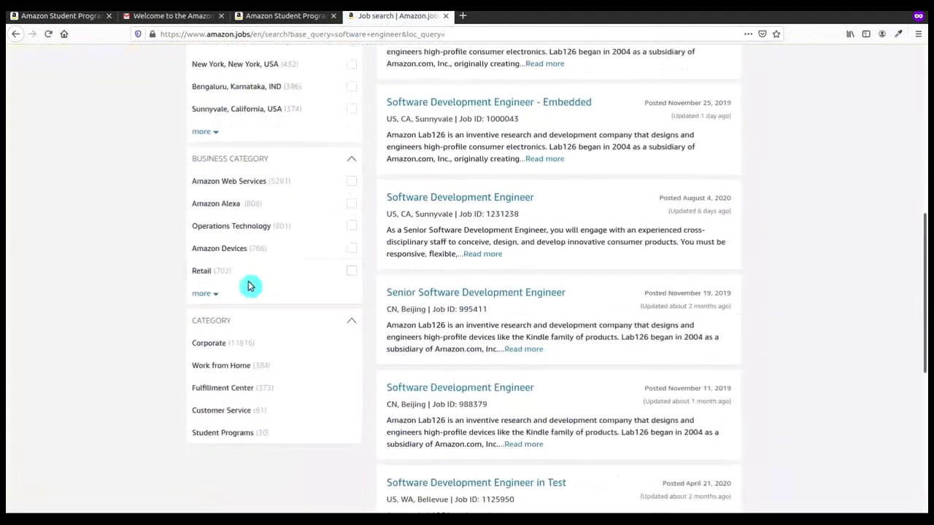
pyautogui.scroll(3, 250, 285)
pyautogui.scroll(3, 250, 284)
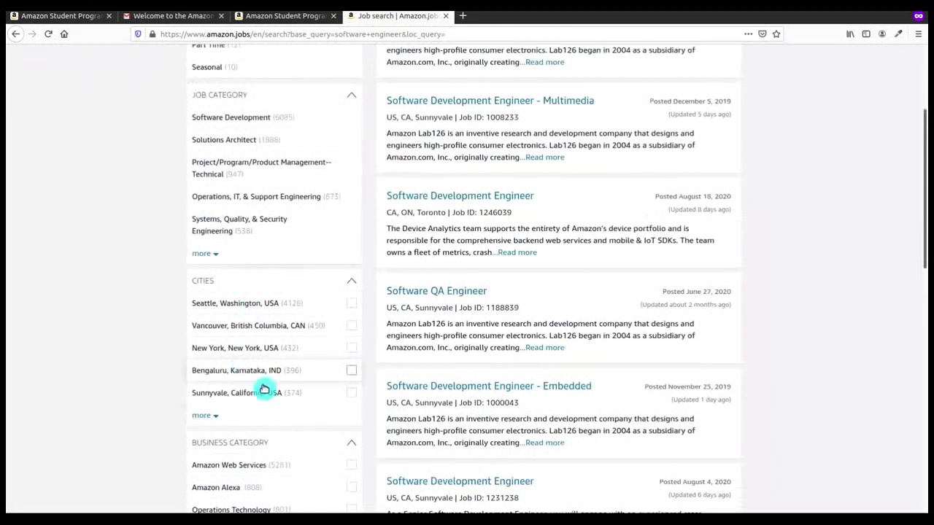
pyautogui.click(350, 373)
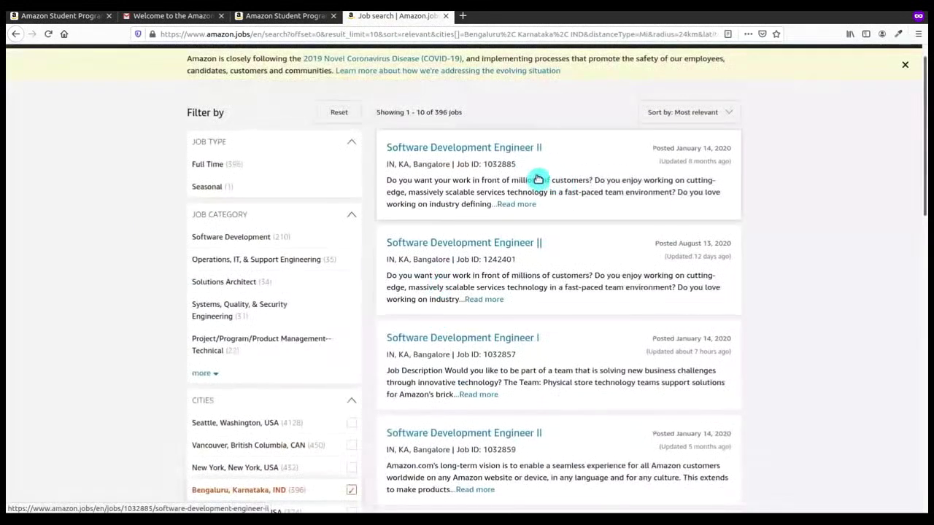
pyautogui.scroll(-2, 540, 204)
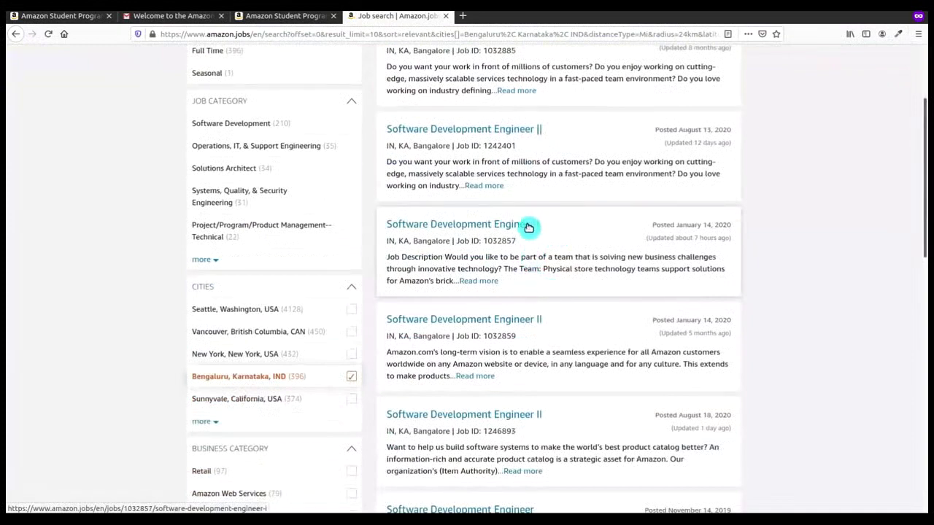
# Step: Review the Software Development Engineer I posting's 5+ years requirement, then return to the 396 Bengaluru results
pyautogui.click(528, 228)
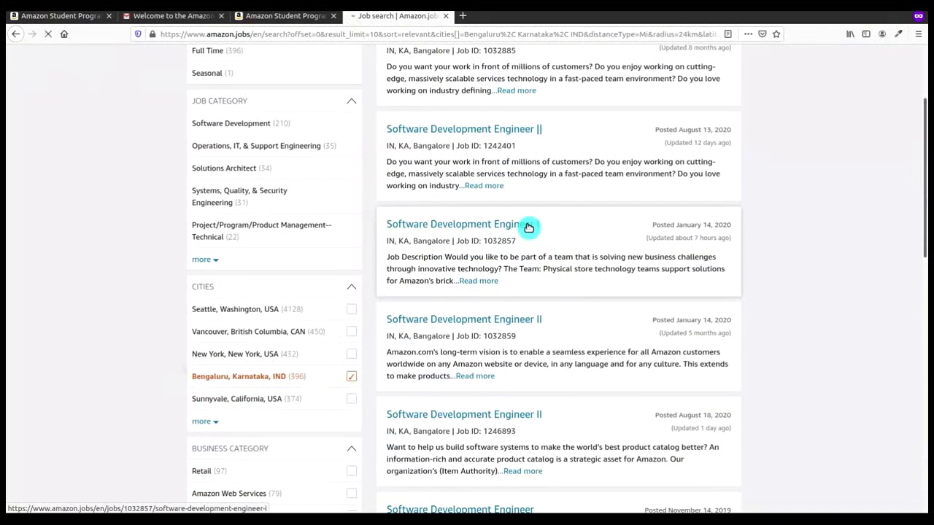
pyautogui.scroll(-5, 511, 263)
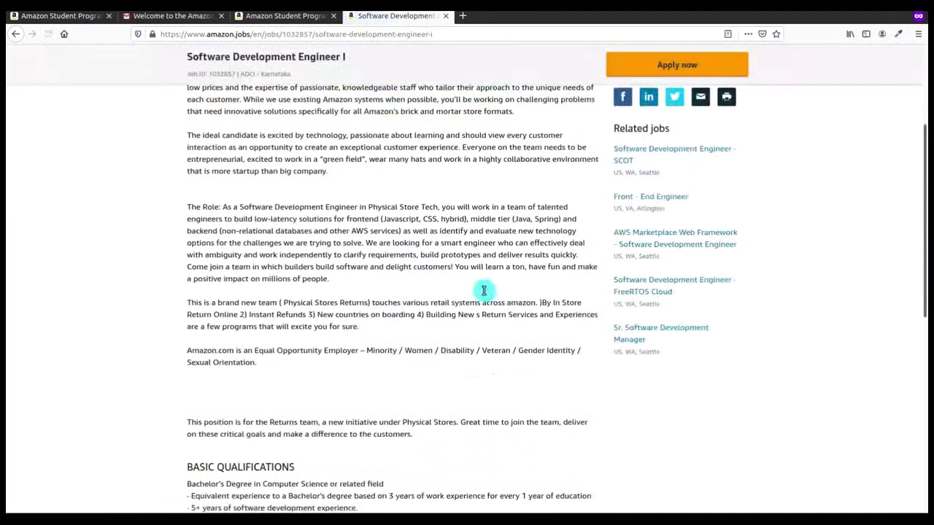
pyautogui.scroll(-2, 484, 290)
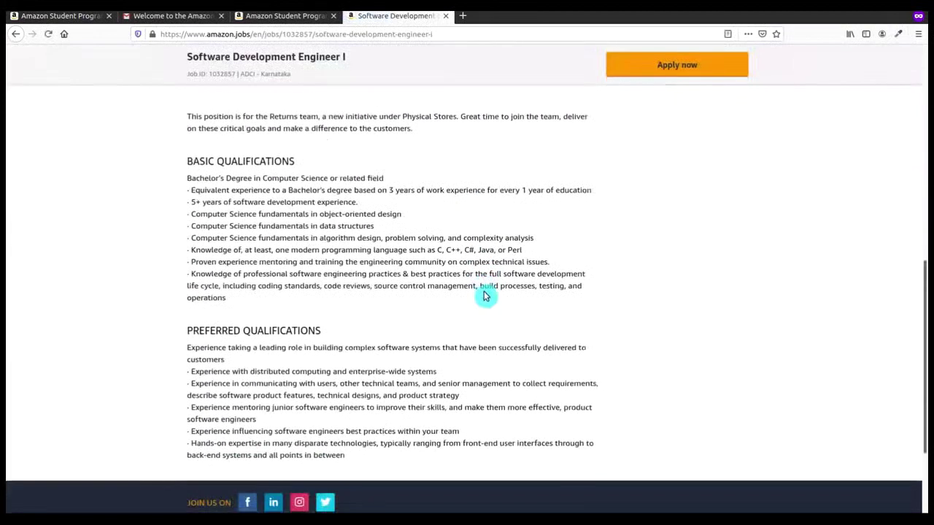
pyautogui.scroll(3, 484, 291)
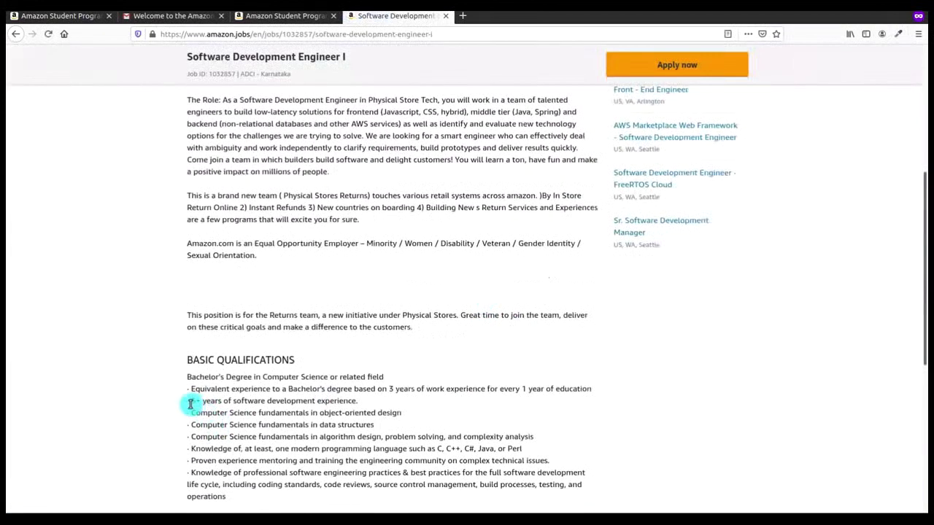
pyautogui.moveTo(190, 401); pyautogui.dragTo(387, 402)
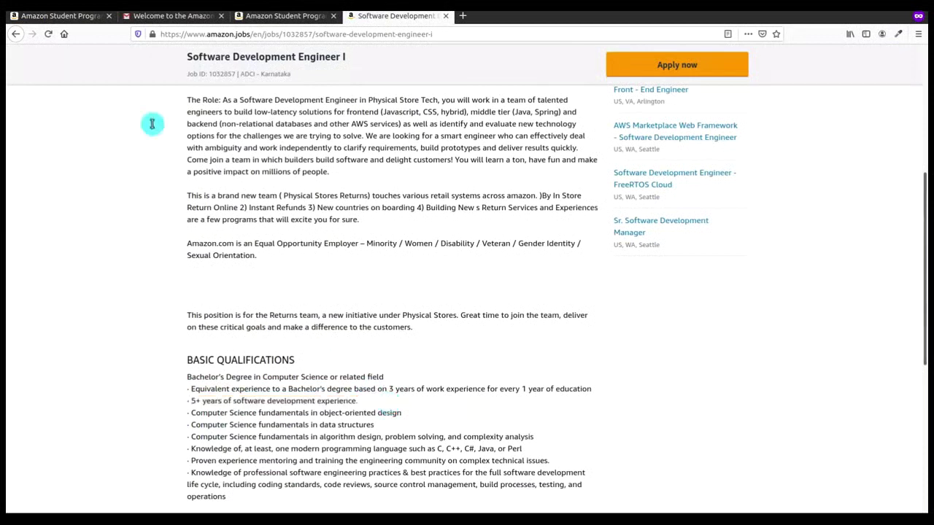
pyautogui.scroll(7, 256, 219)
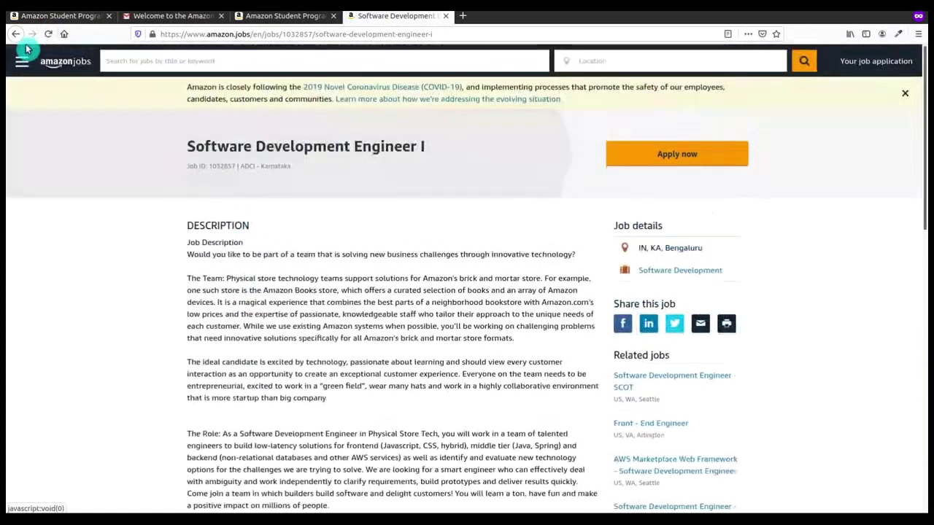
pyautogui.click(287, 169)
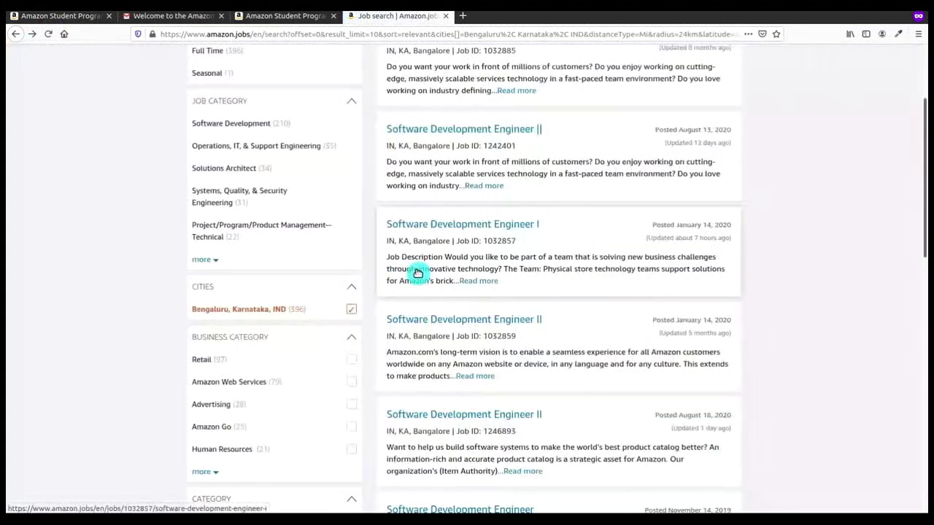
pyautogui.scroll(-5, 545, 329)
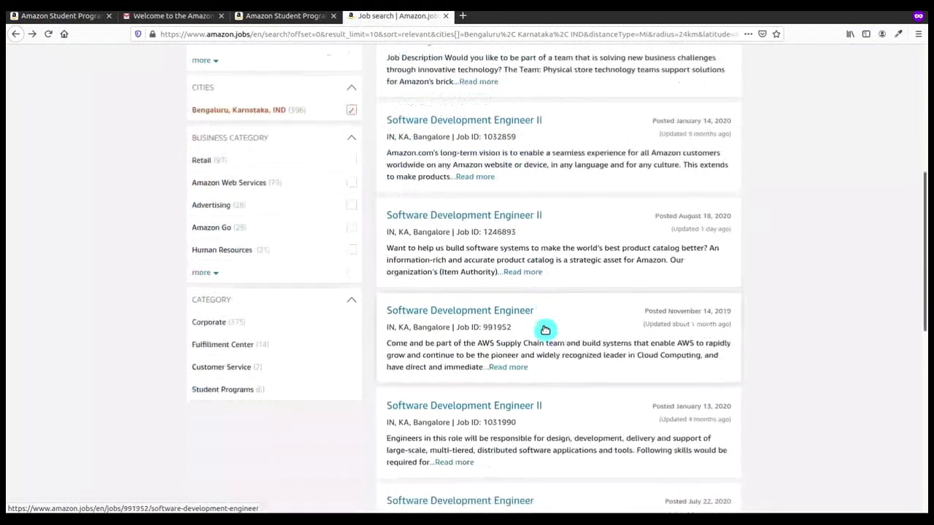
pyautogui.scroll(-7, 546, 329)
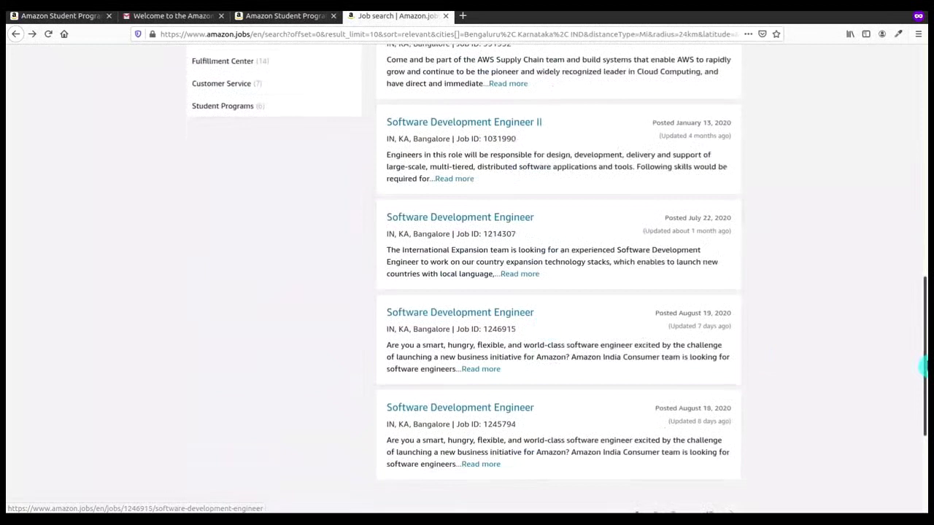
pyautogui.moveTo(925, 367); pyautogui.dragTo(919, 119)
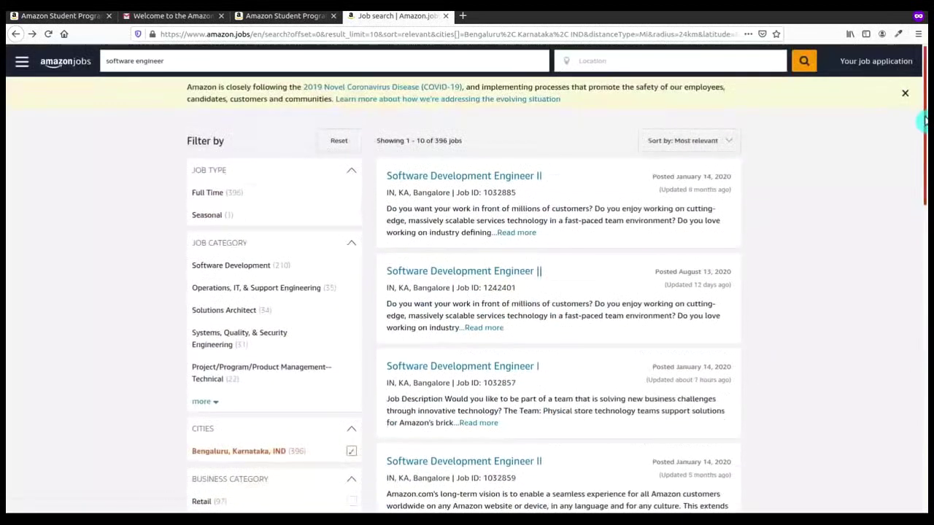
# Step: Add 'intern' to the search keywords to list software engineer intern jobs
pyautogui.click(376, 62)
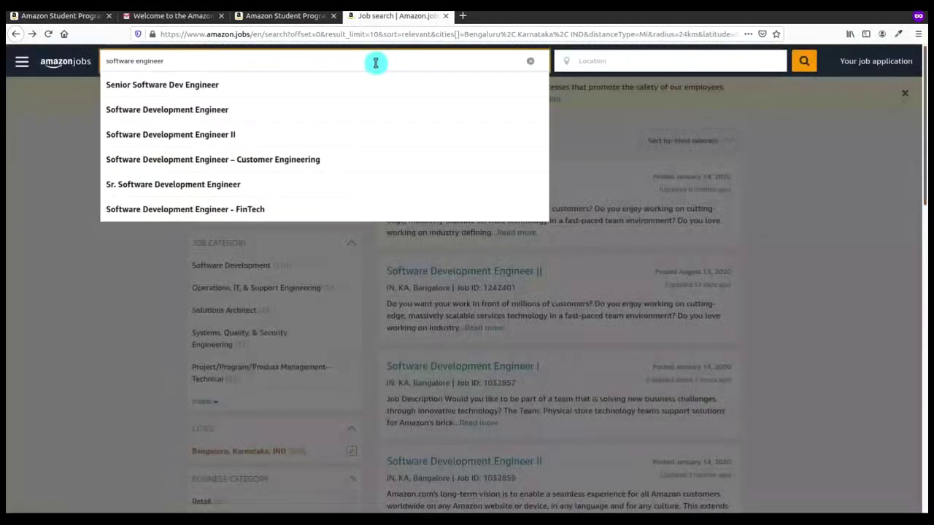
pyautogui.write('intern')
pyautogui.press('Return')
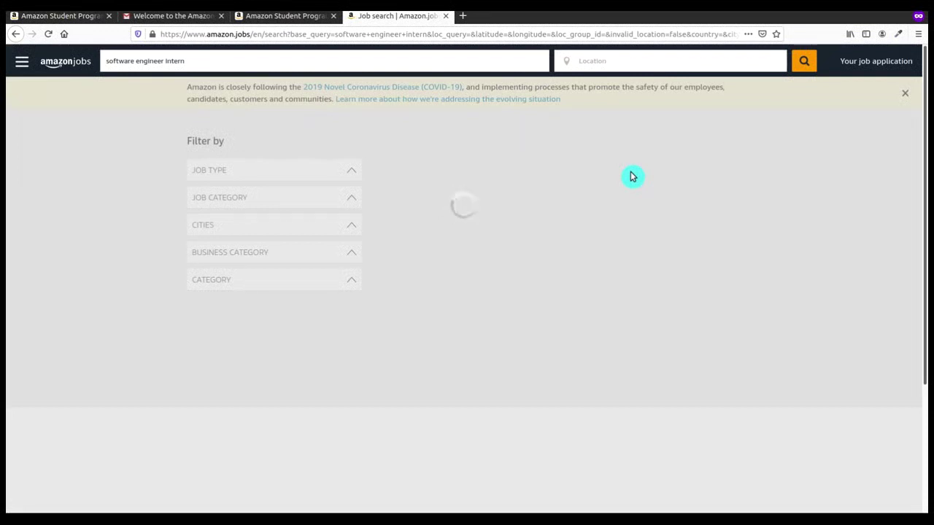
# Step: Change the search keyword to 'developme' and open the first intern job listing
pyautogui.click(366, 70)
pyautogui.press('BackSpace')
pyautogui.press('BackSpace')
pyautogui.press('BackSpace')
pyautogui.press('BackSpace')
pyautogui.press('BackSpace')
pyautogui.press('BackSpace')
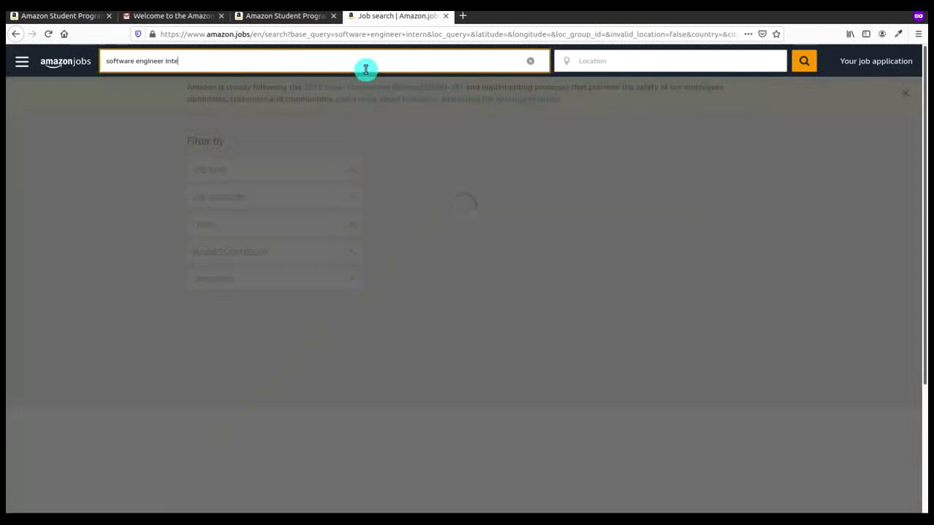
pyautogui.write('developme')
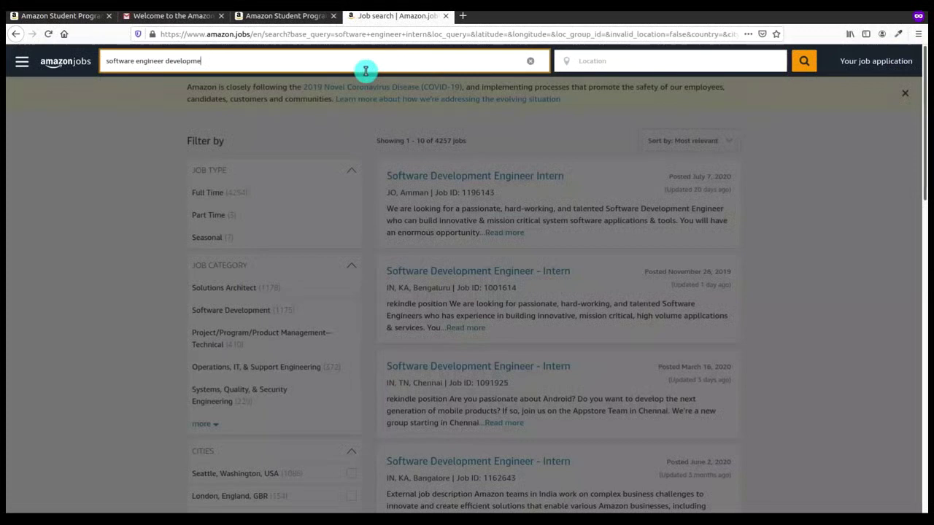
pyautogui.click(791, 140)
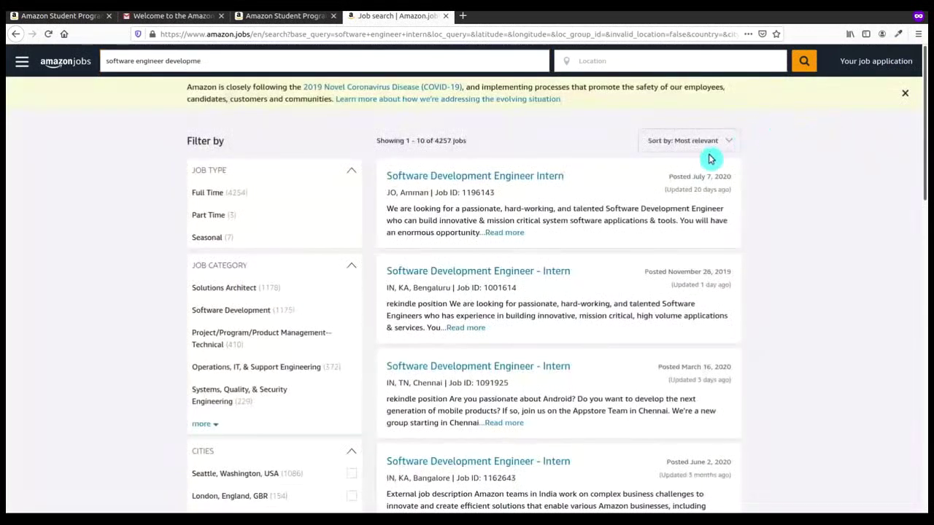
pyautogui.click(649, 219)
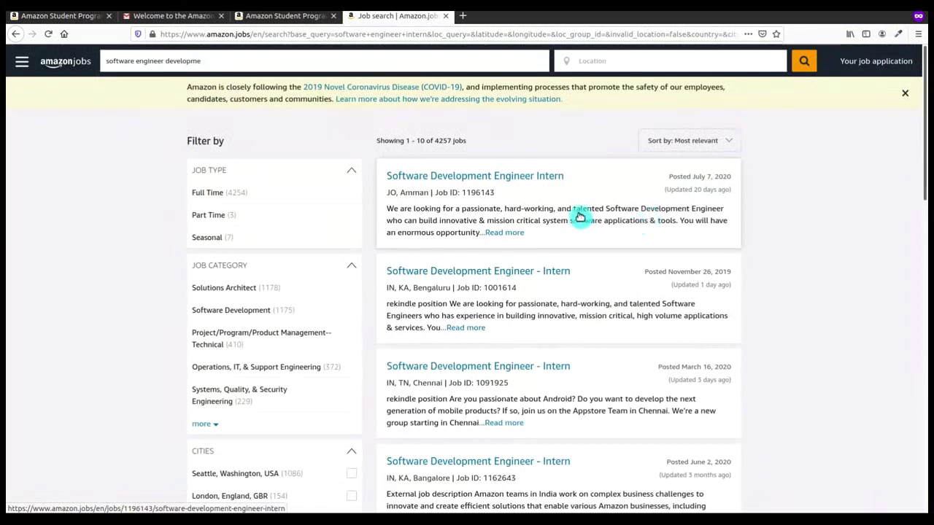
pyautogui.click(189, 23)
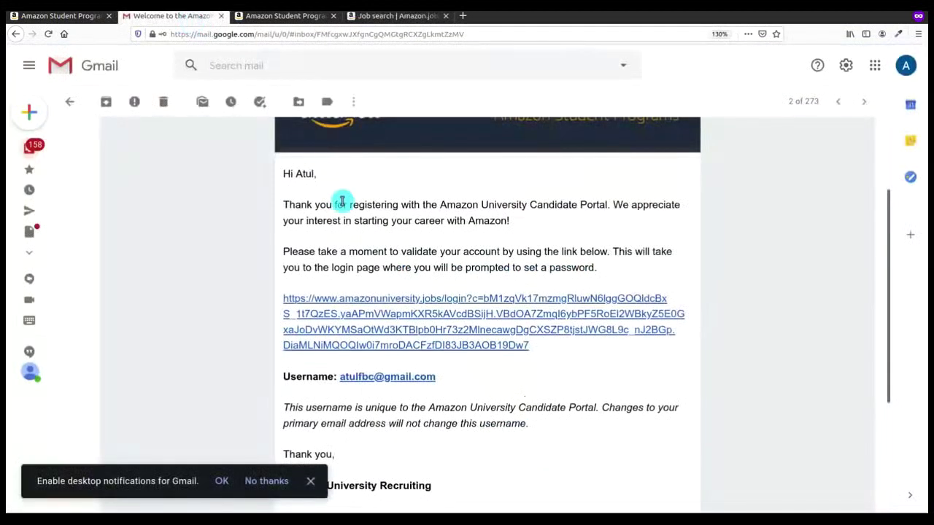
pyautogui.scroll(3, 340, 202)
pyautogui.scroll(-3, 376, 219)
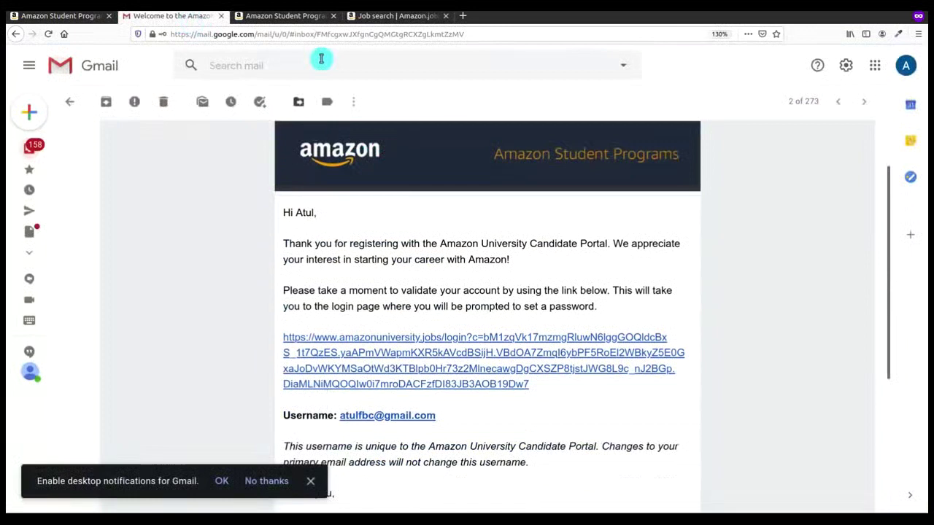
pyautogui.click(369, 16)
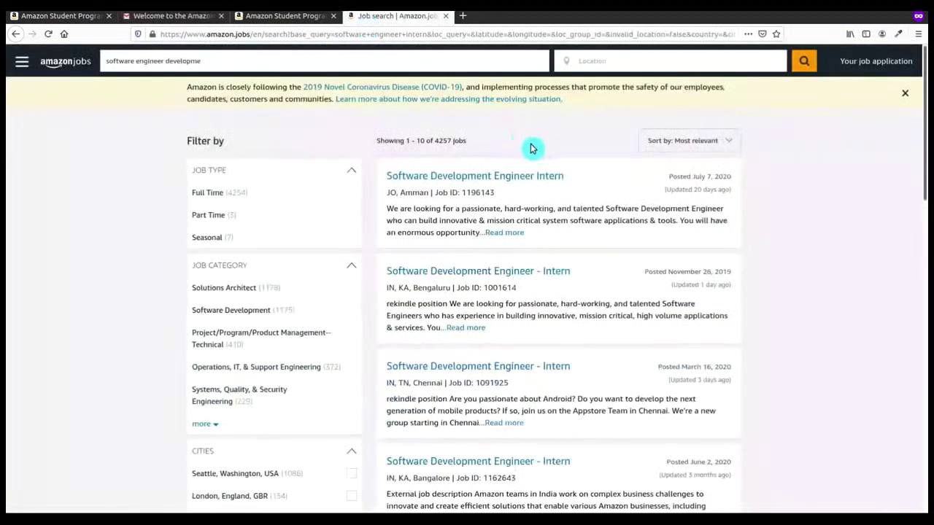
pyautogui.click(512, 280)
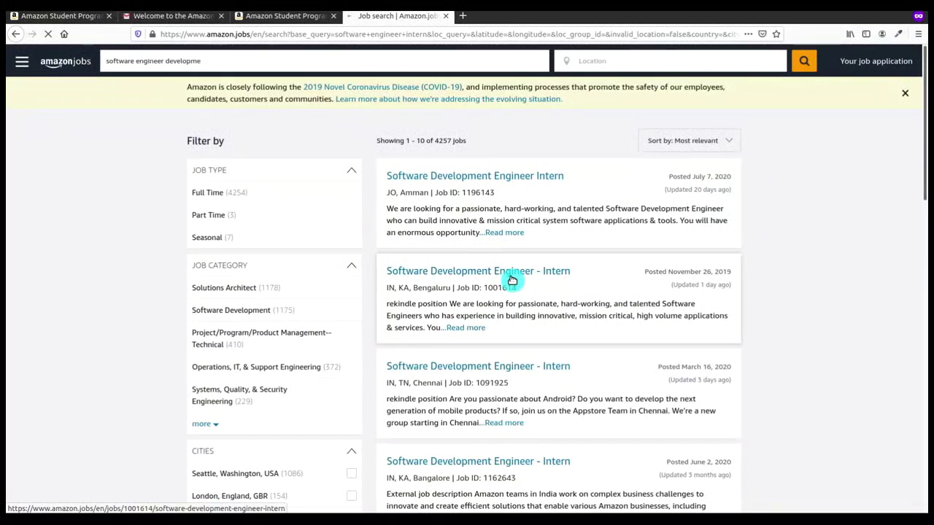
# Step: Review the Job ID 1001614 intern posting's 4+ years requirement, then start applying
pyautogui.click(512, 278)
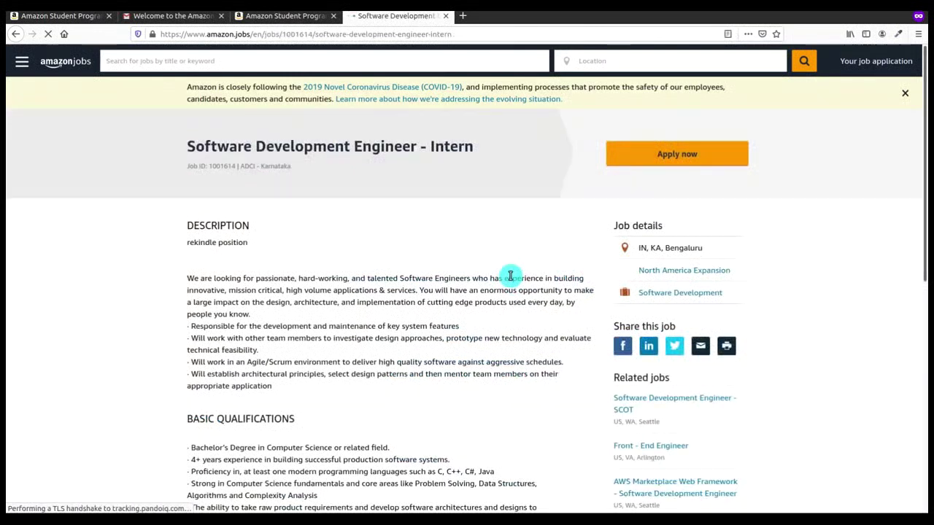
pyautogui.scroll(-2, 242, 271)
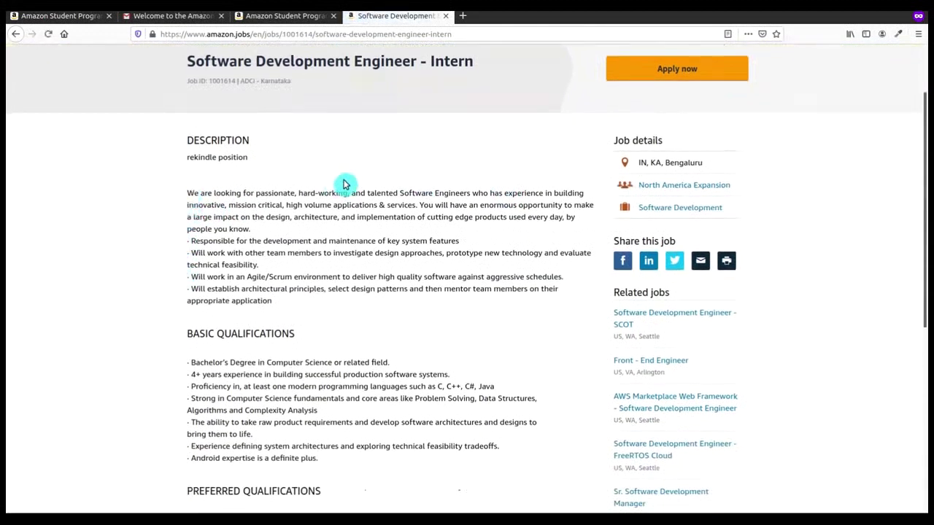
pyautogui.scroll(-4, 297, 210)
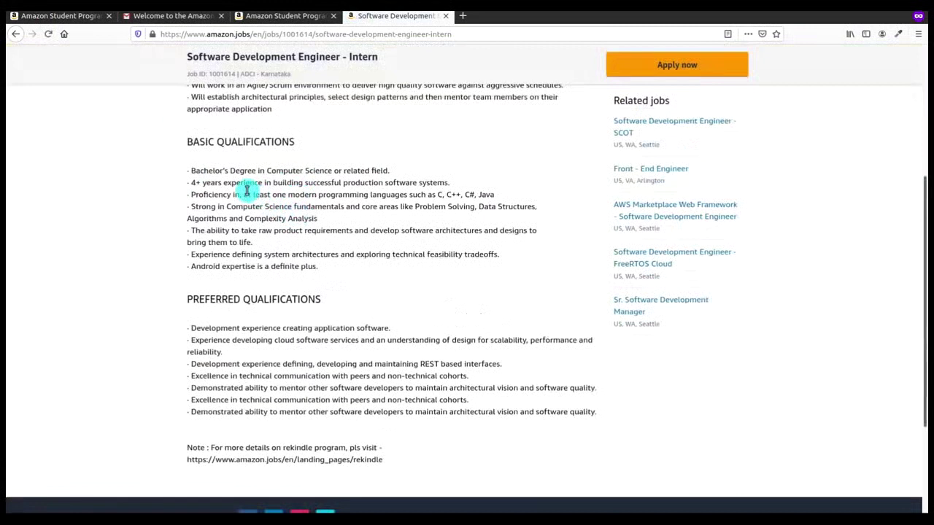
pyautogui.scroll(-1, 246, 190)
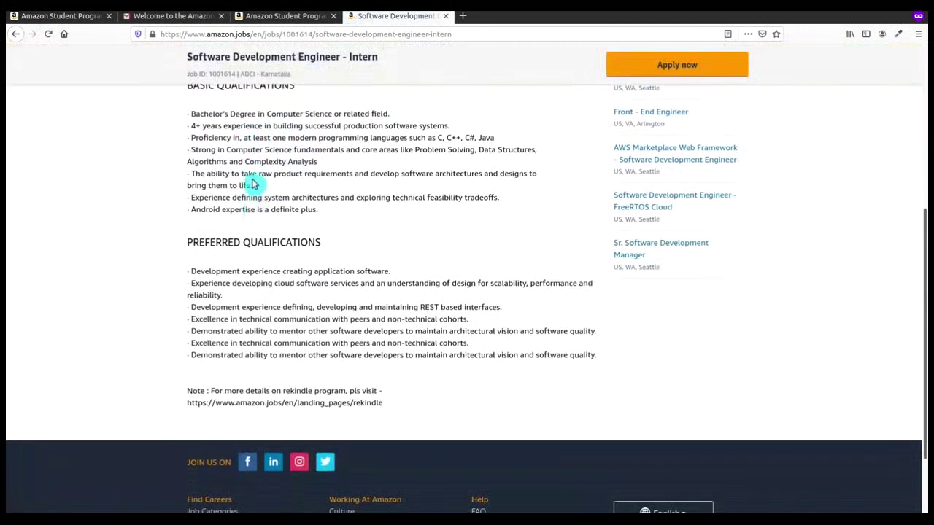
pyautogui.moveTo(191, 126); pyautogui.dragTo(450, 127)
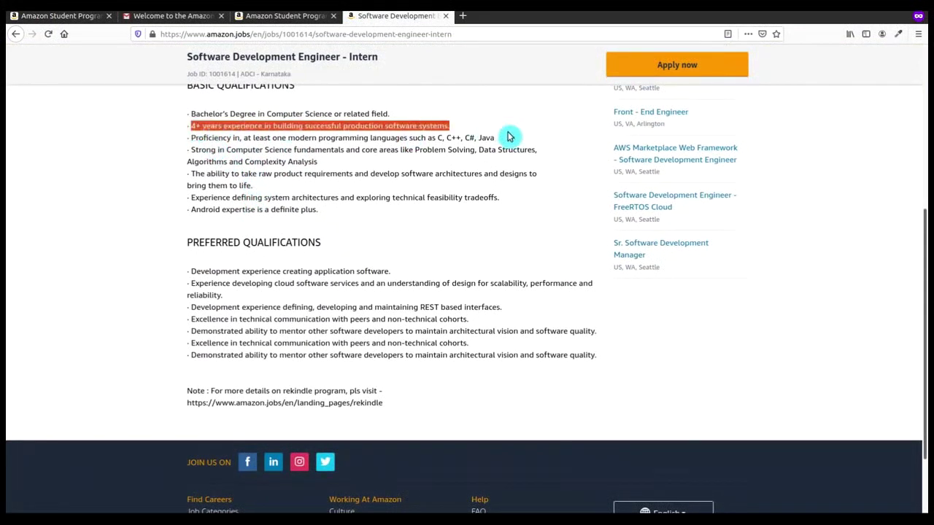
pyautogui.click(506, 138)
pyautogui.scroll(-2, 448, 208)
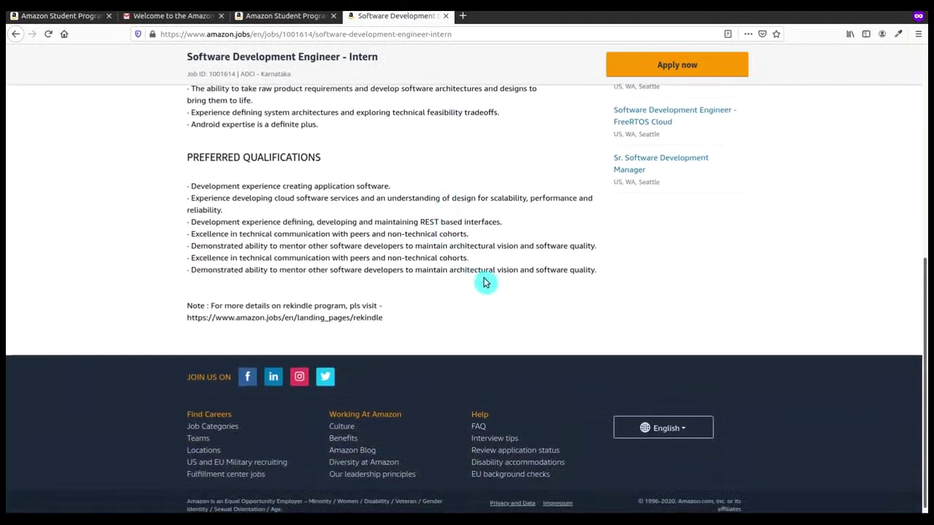
pyautogui.scroll(4, 496, 291)
pyautogui.scroll(5, 500, 299)
pyautogui.click(665, 167)
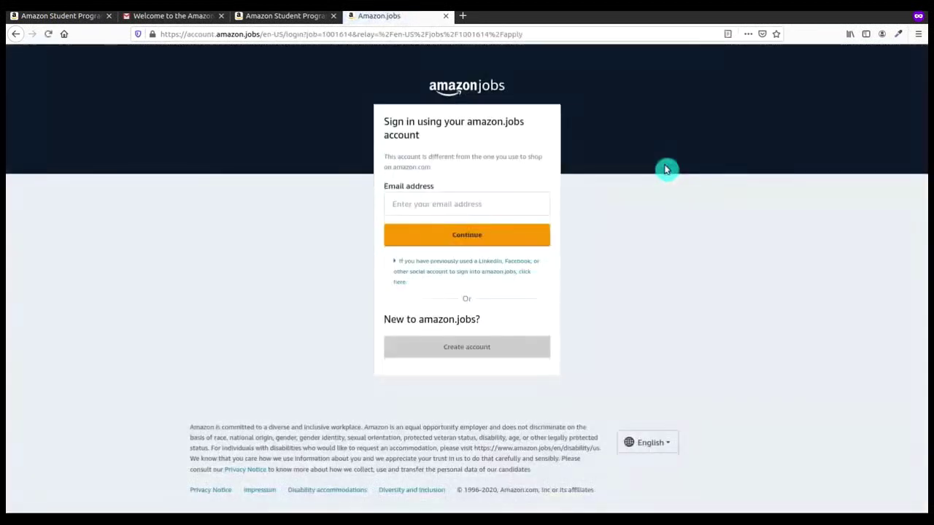
# Step: Enter the account e-mail address on the sign-in page and continue
pyautogui.click(491, 205)
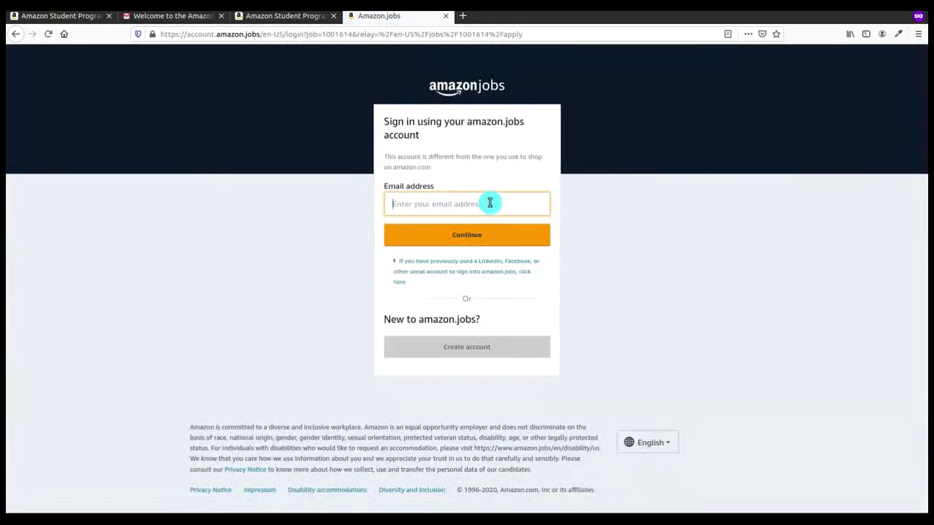
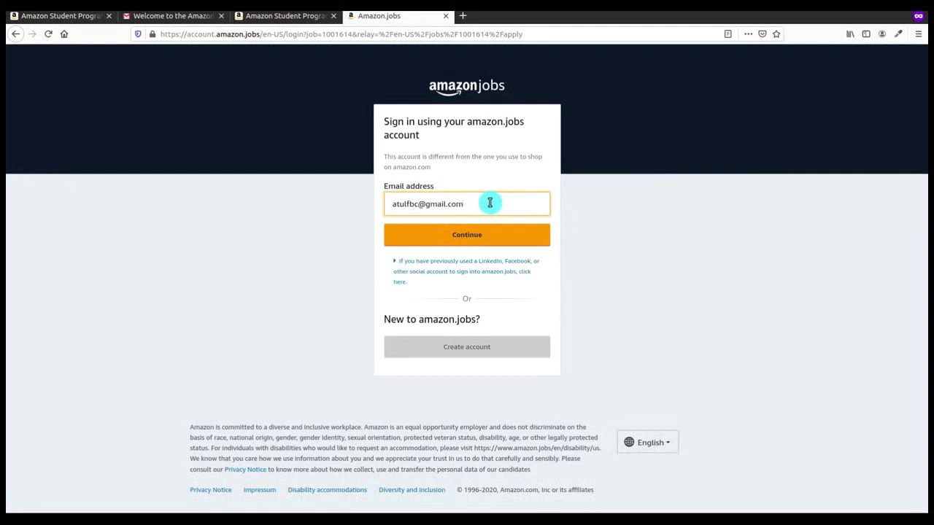
pyautogui.click(480, 241)
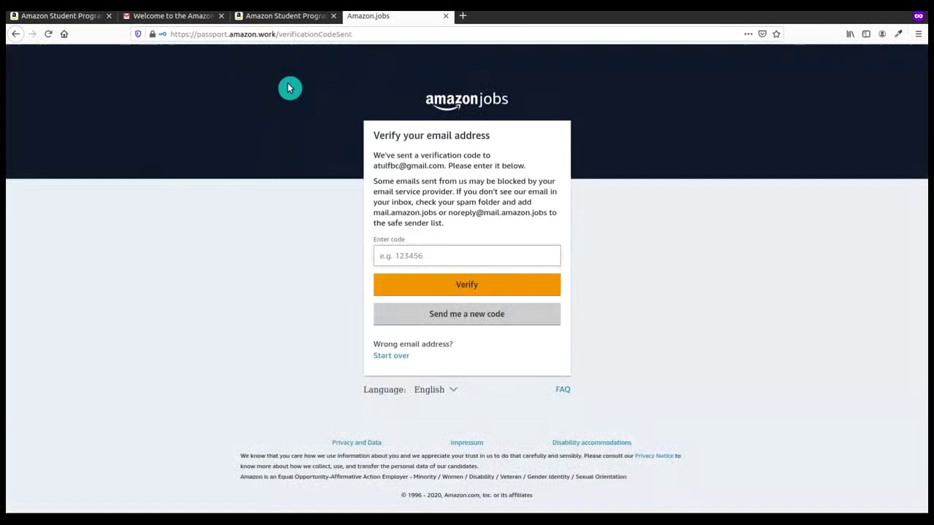
# Step: Open the 'Welcome to amazon.jobs!' email in the Gmail inbox and copy its verification code
pyautogui.click(175, 16)
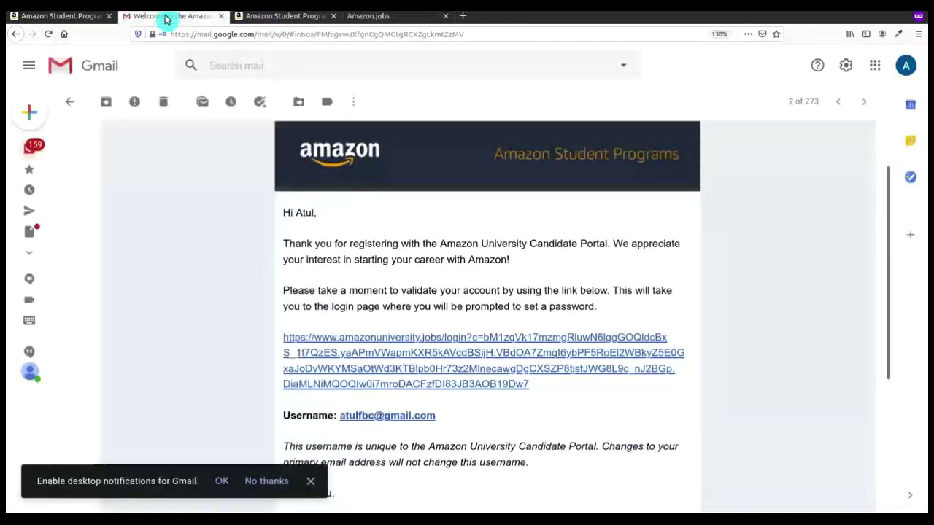
pyautogui.click(37, 151)
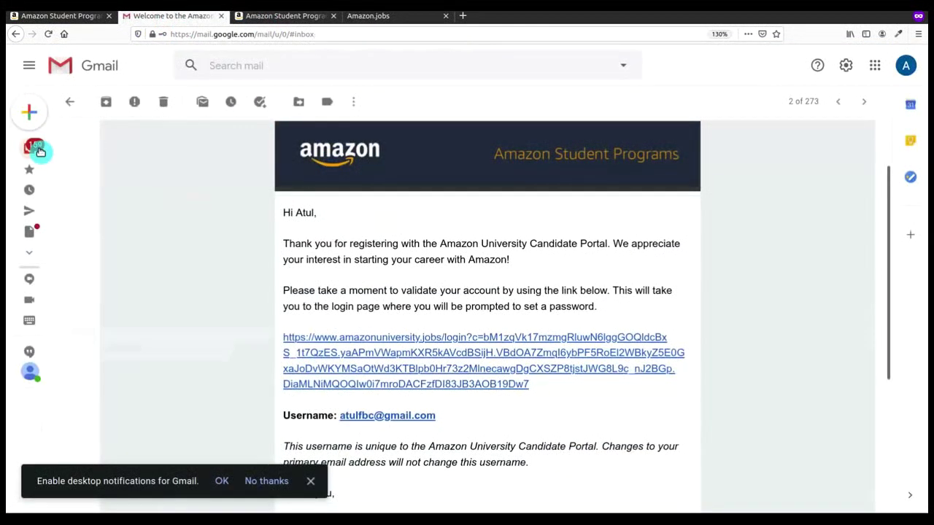
pyautogui.click(265, 169)
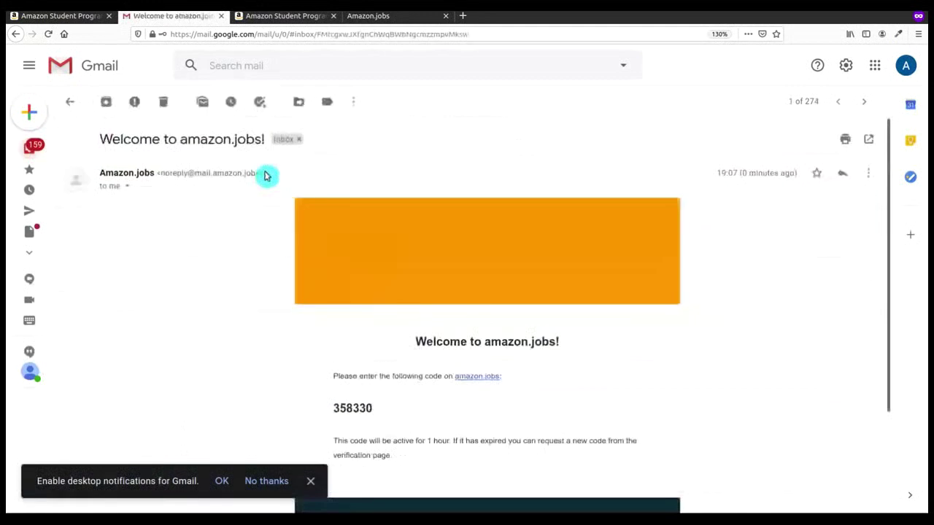
pyautogui.scroll(-2, 381, 289)
pyautogui.doubleClick(359, 327)
pyautogui.hotkey('ctrl', 'c')
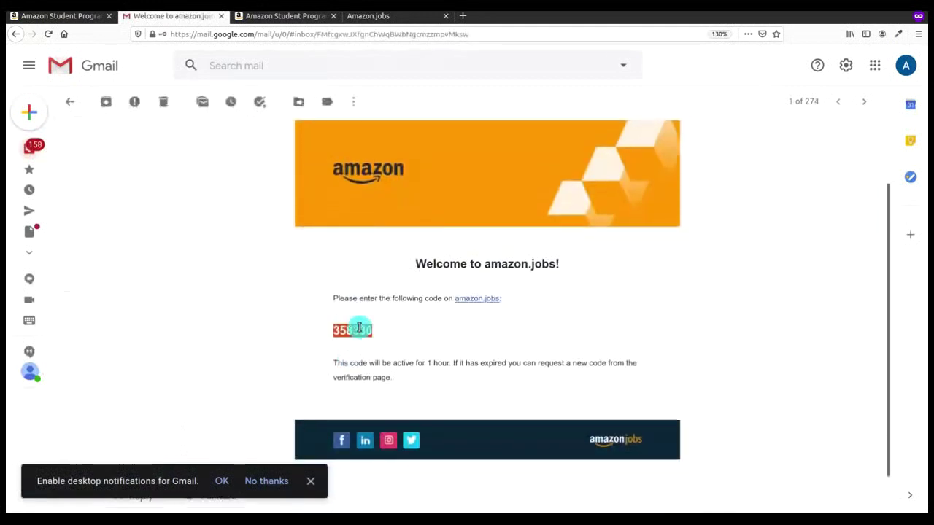
pyautogui.click(359, 327)
# Step: Paste the verification code, sign in with the saved password, and decline Firefox's login update
pyautogui.click(368, 16)
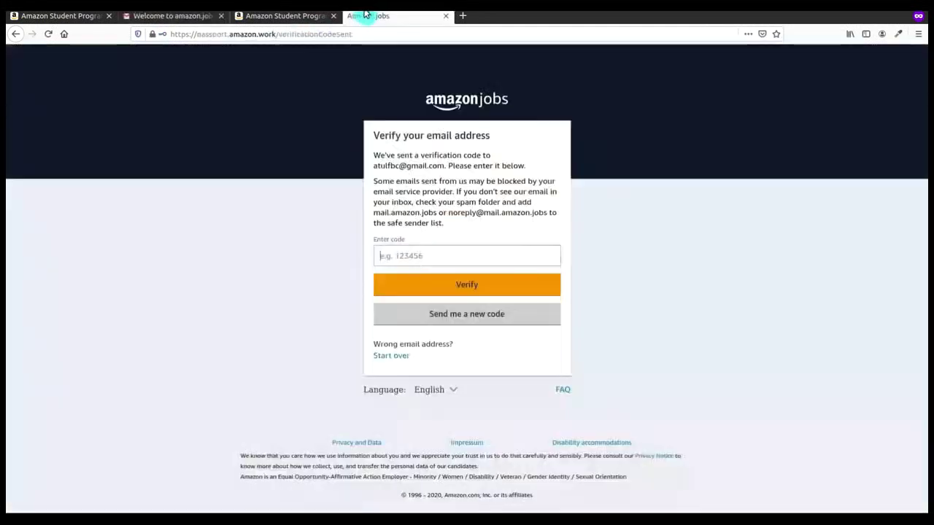
pyautogui.hotkey('ctrl', 'v')
pyautogui.click(411, 280)
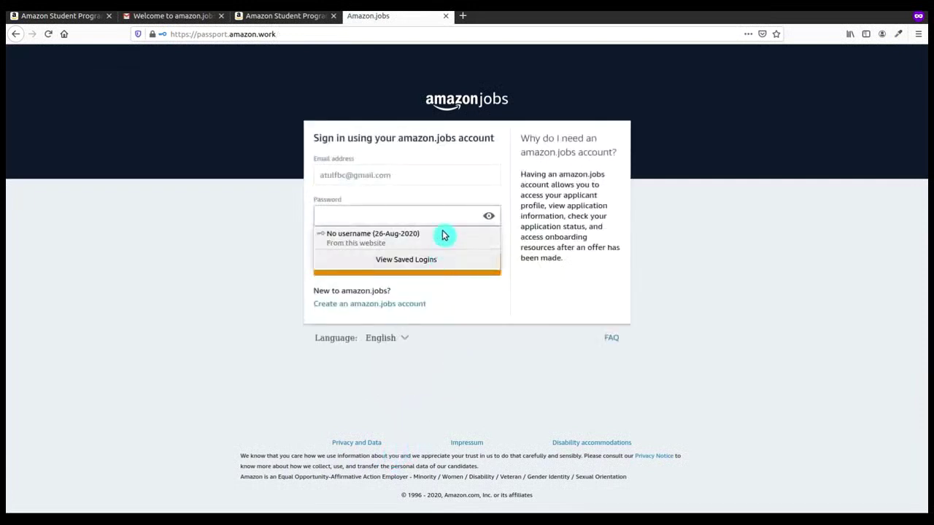
pyautogui.click(444, 235)
pyautogui.click(432, 260)
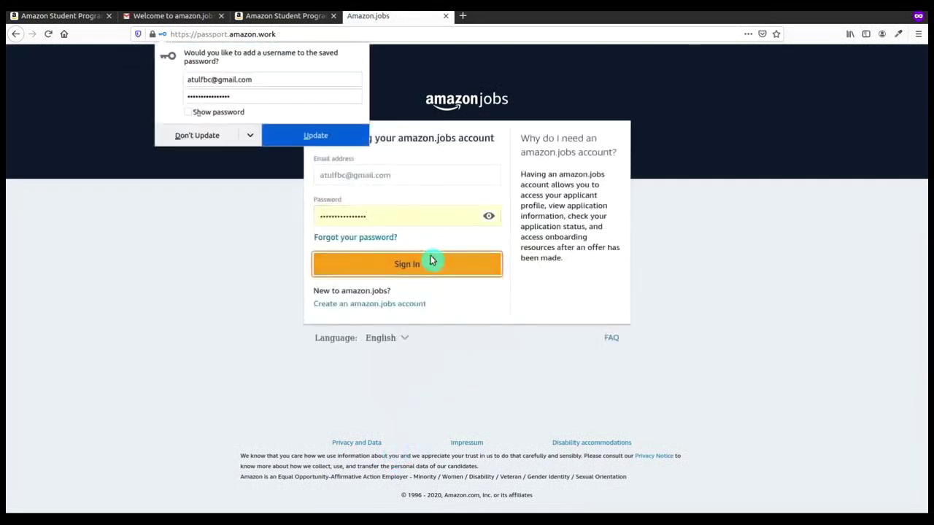
pyautogui.click(173, 145)
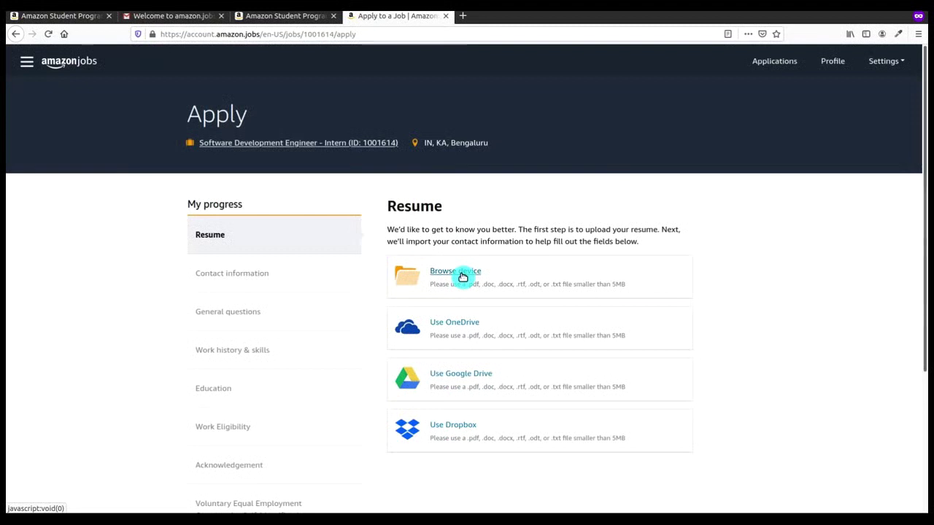
# Step: Upload MyResume.docx from the device as the application's resume
pyautogui.click(463, 274)
pyautogui.press('Return')
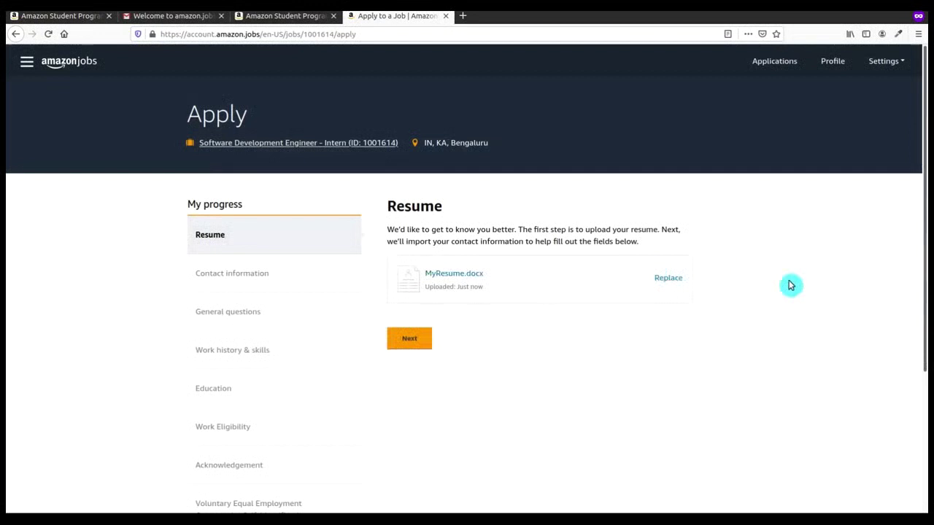
# Step: Move to contact information and enter the applicant's first name, last name and phone number
pyautogui.click(429, 342)
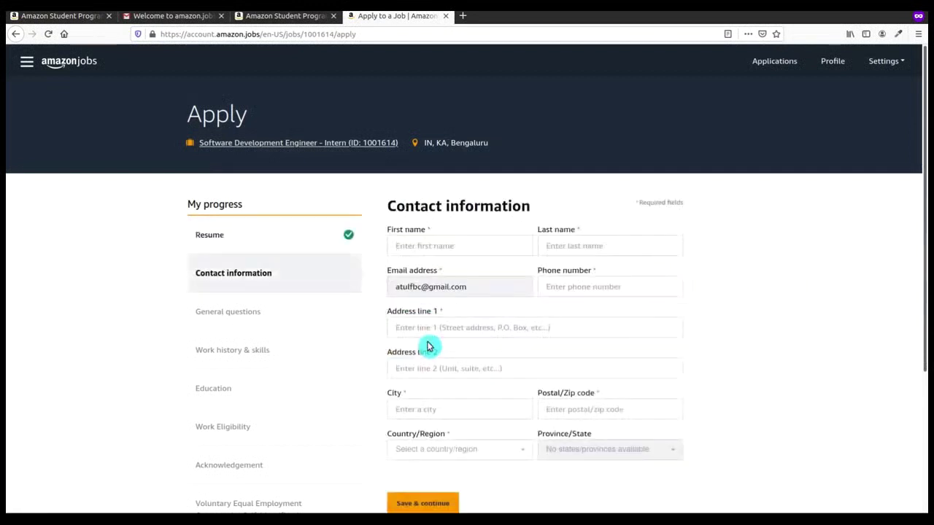
pyautogui.click(457, 239)
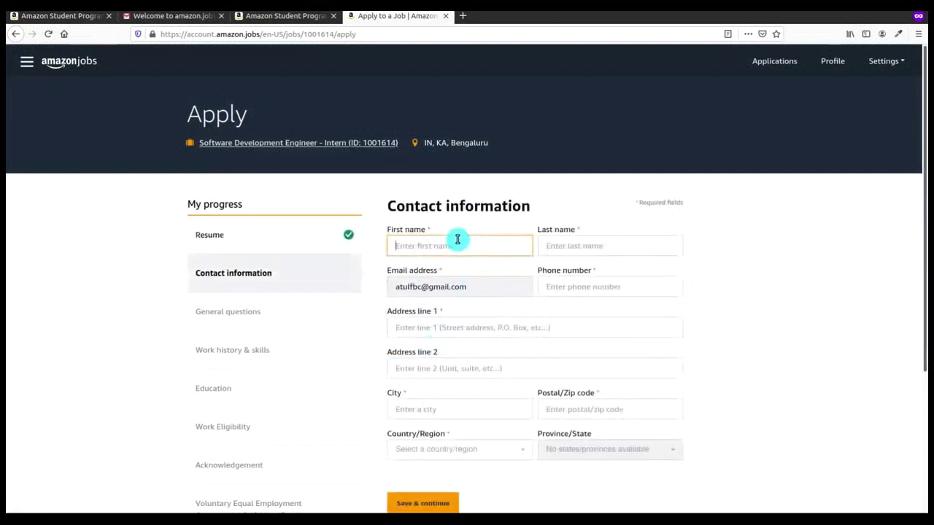
pyautogui.write('Anki')
pyautogui.press('BackSpace')
pyautogui.press('BackSpace')
pyautogui.press('BackSpace')
pyautogui.press('Tab')
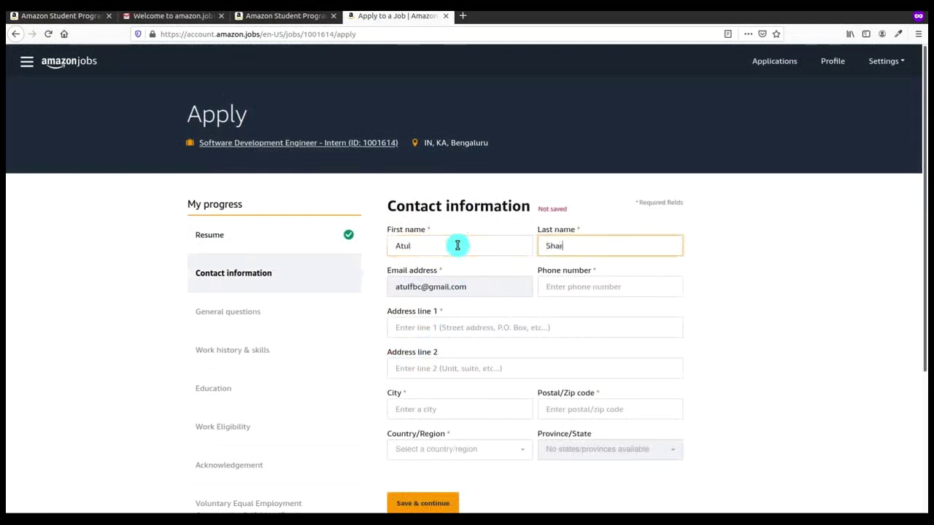
pyautogui.click(554, 282)
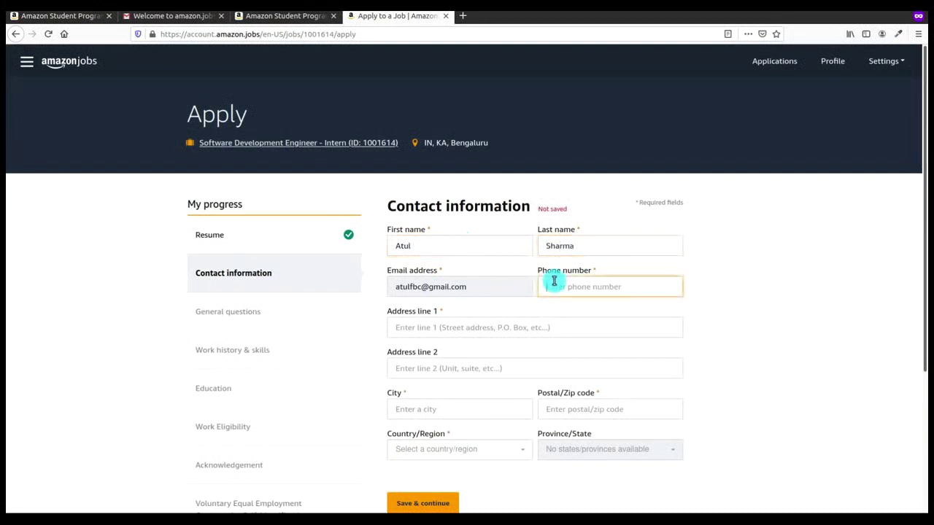
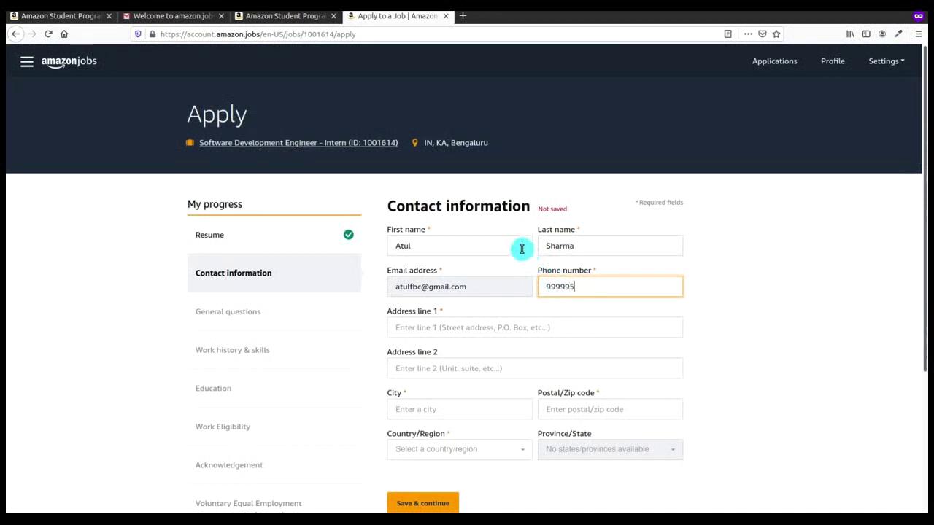
# Step: Fill in the applicant's street address, city and postal code
pyautogui.click(505, 330)
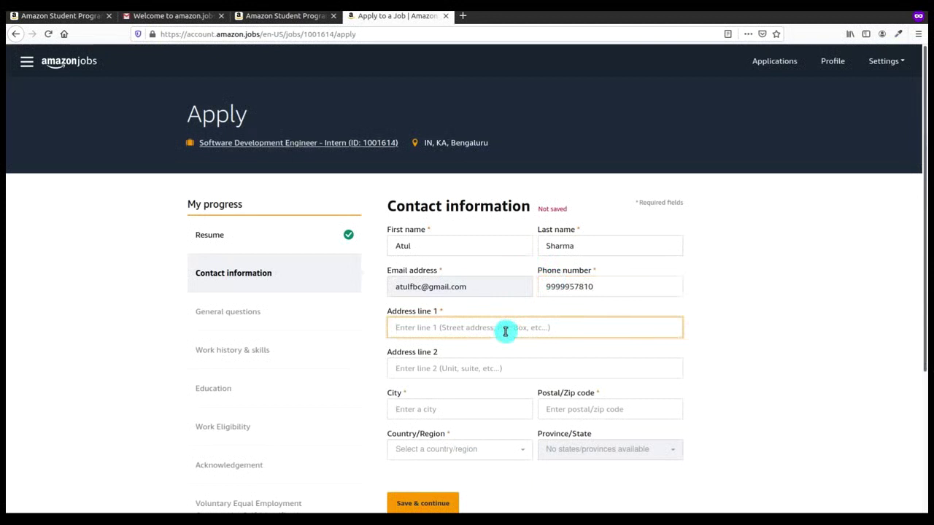
pyautogui.write('358330')
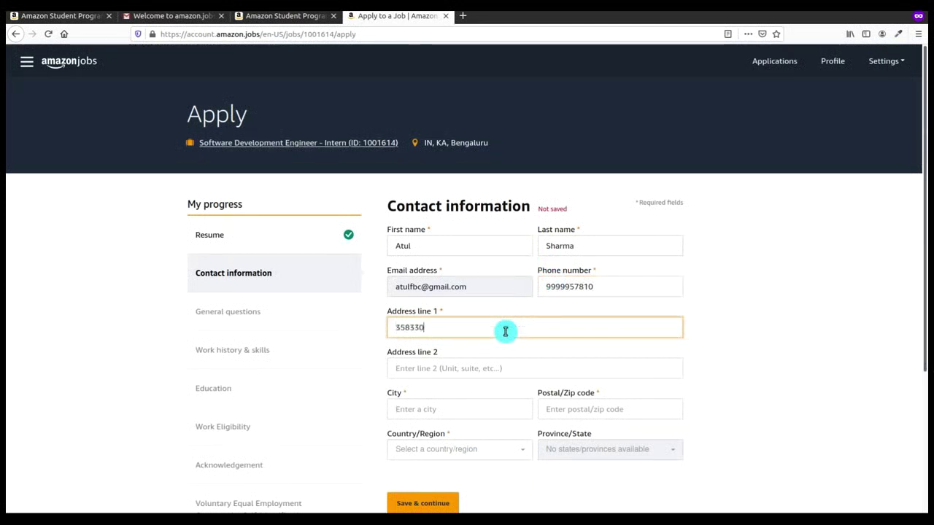
pyautogui.hotkey('ctrl', 'a')
pyautogui.press('BackSpace')
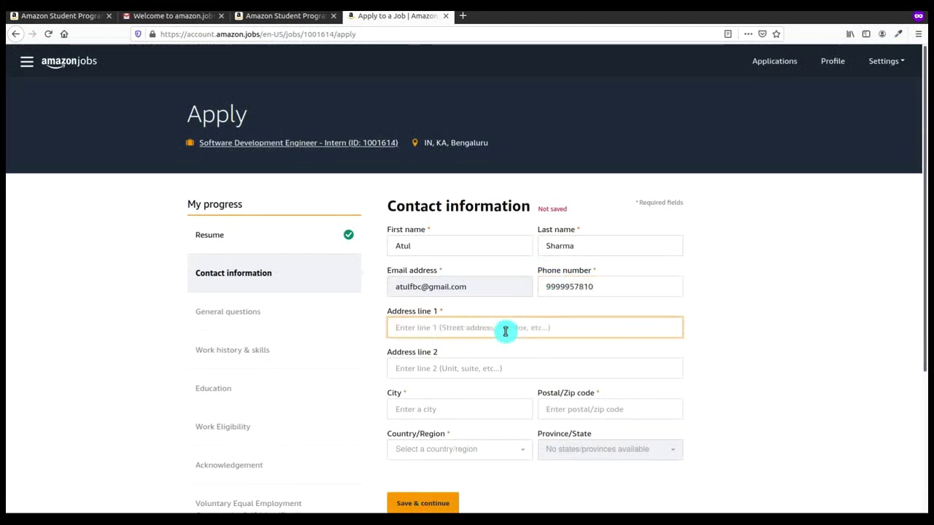
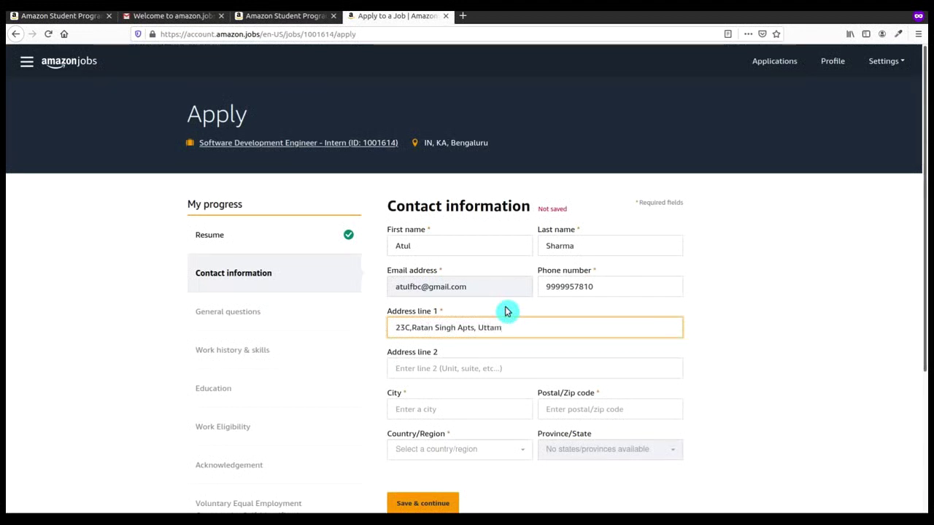
pyautogui.click(446, 406)
pyautogui.write('De')
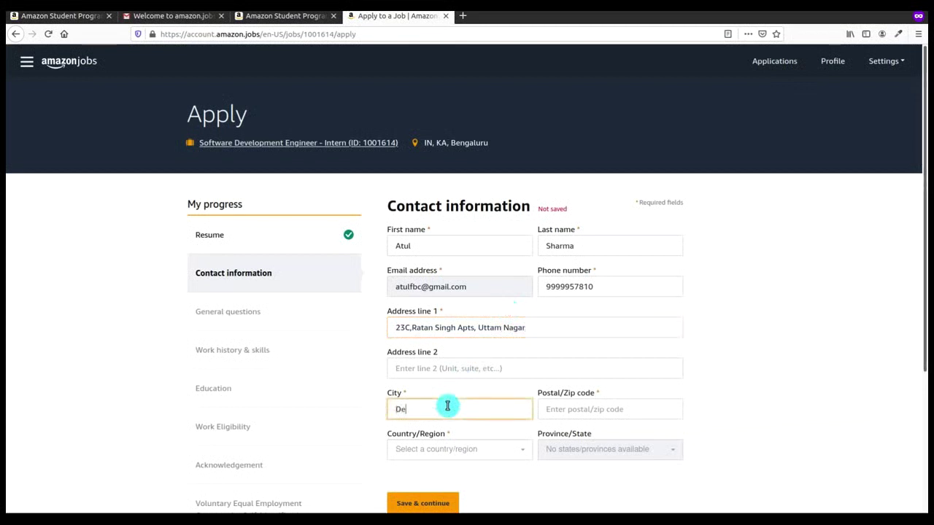
pyautogui.write('lhi')
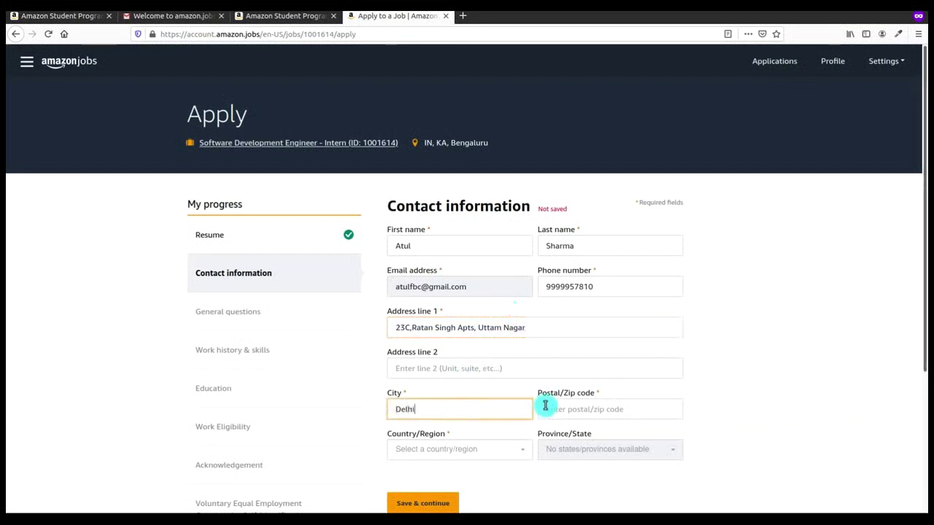
pyautogui.click(559, 408)
pyautogui.write('00')
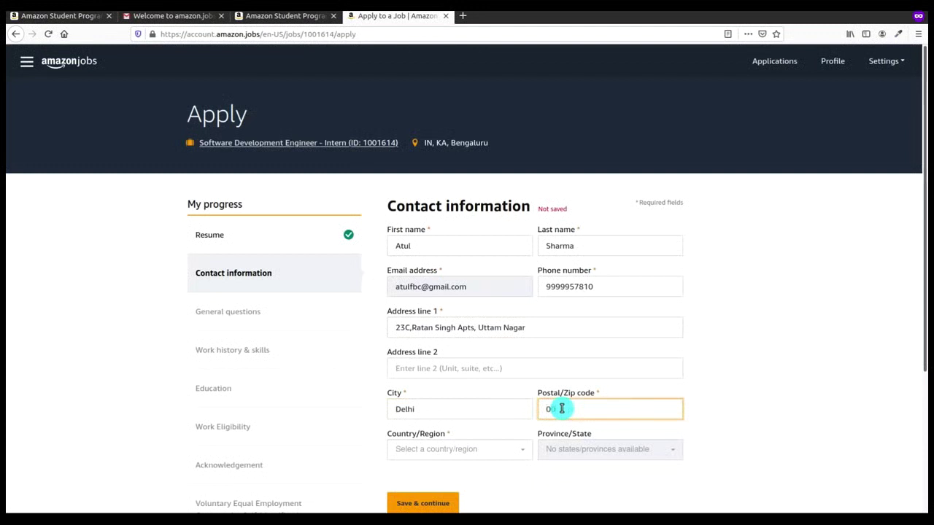
pyautogui.press('BackSpace')
pyautogui.press('BackSpace')
pyautogui.write('110054')
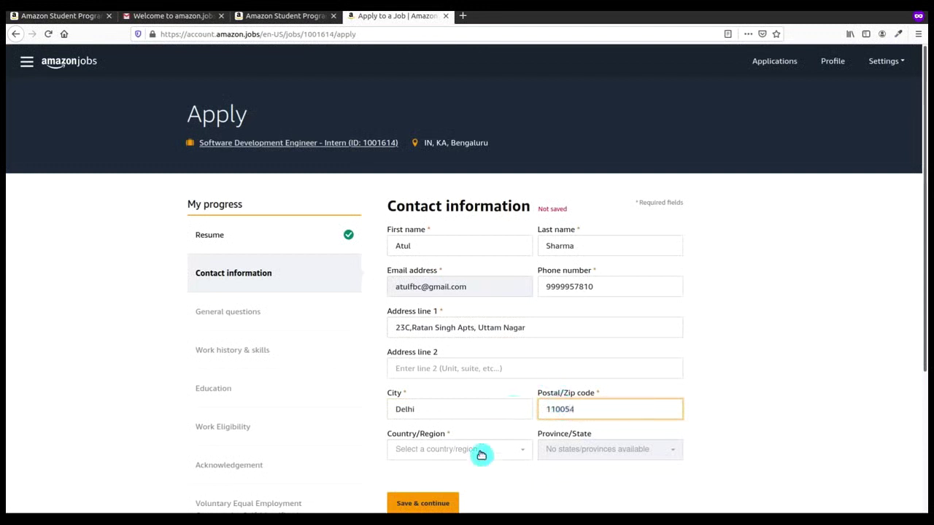
# Step: Select India as the country and Delhi as the state, then save and continue
pyautogui.click(473, 454)
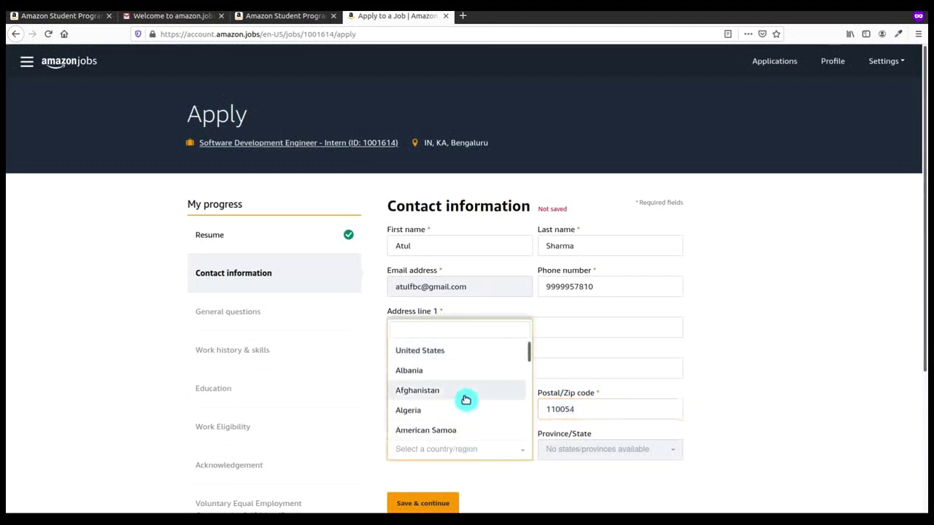
pyautogui.write('ind')
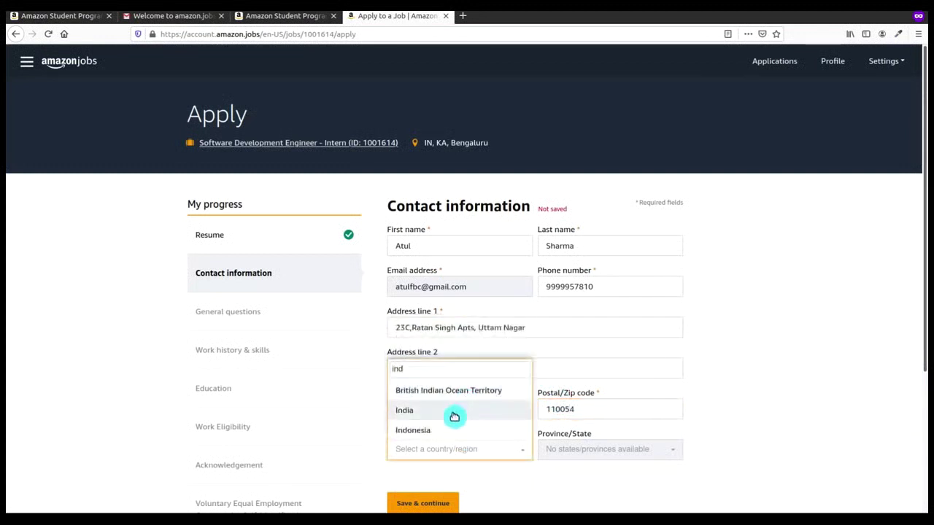
pyautogui.click(452, 411)
pyautogui.click(576, 449)
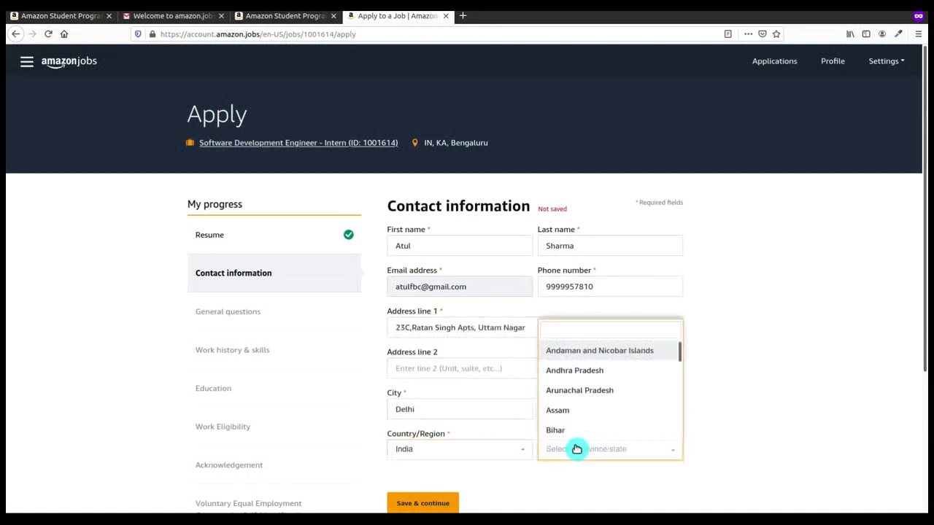
pyautogui.write('i')
pyautogui.press('BackSpace')
pyautogui.write('del')
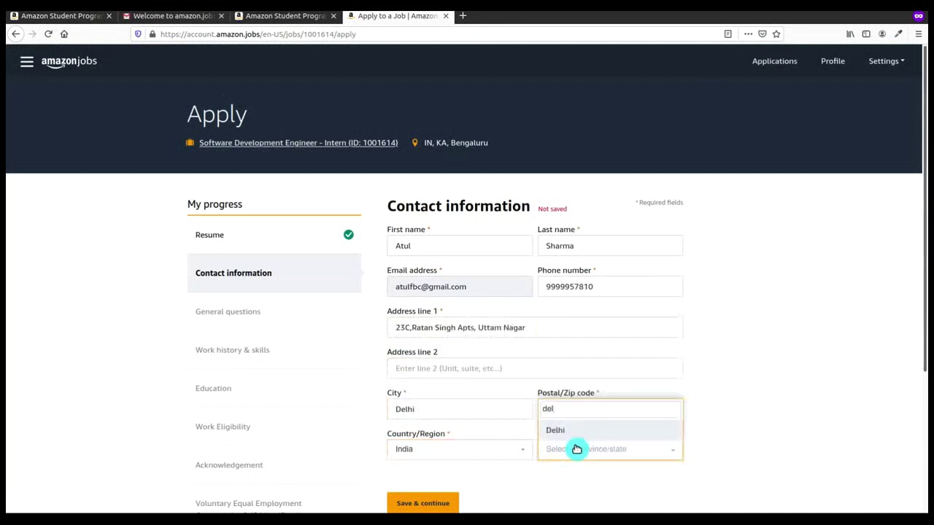
pyautogui.press('Return')
pyautogui.click(427, 503)
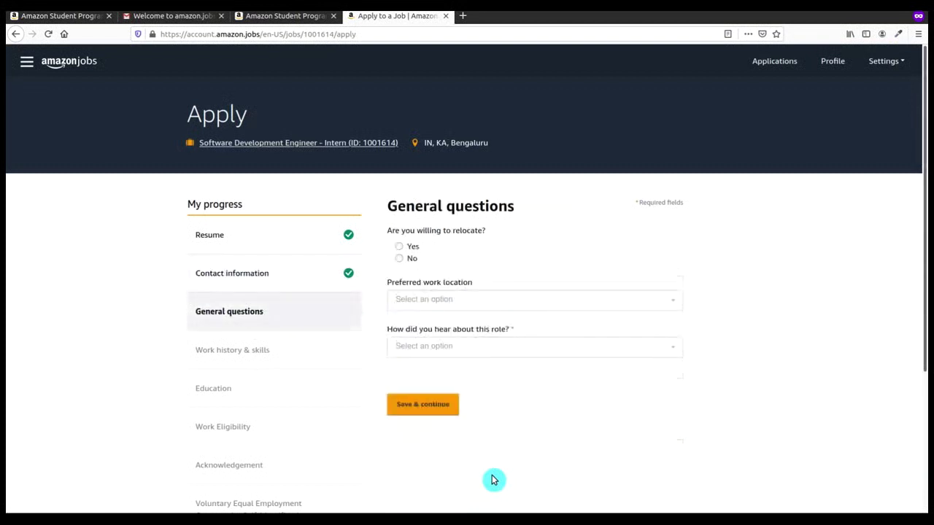
# Step: Answer Yes to relocating and choose Bangalore as the preferred work location
pyautogui.click(406, 250)
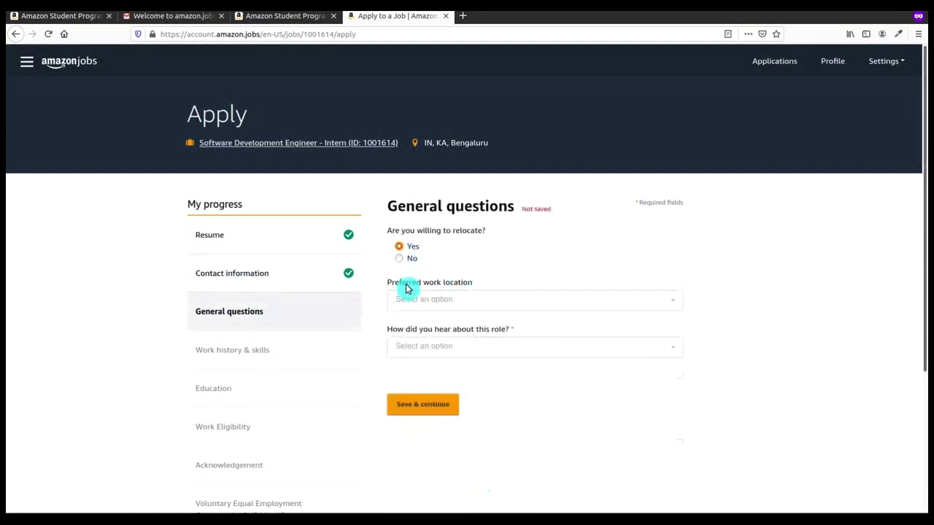
pyautogui.click(410, 298)
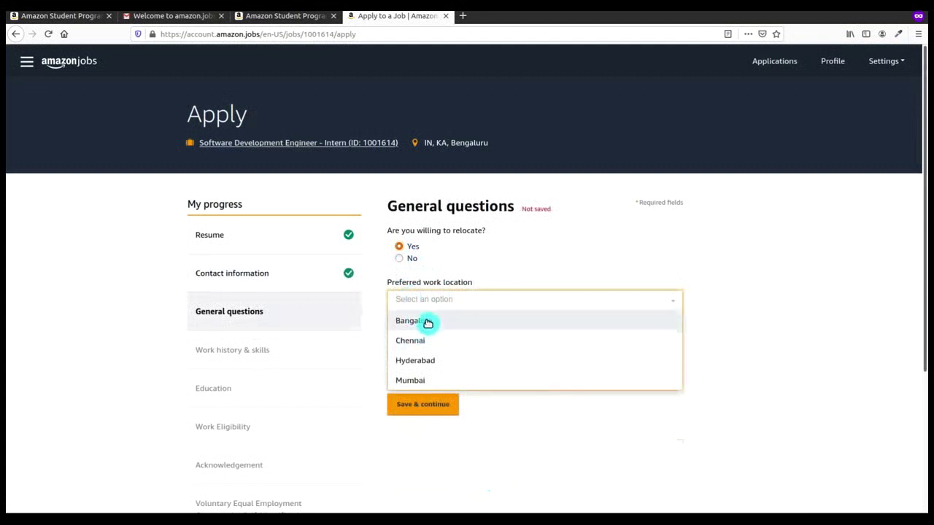
pyautogui.click(428, 322)
pyautogui.click(434, 349)
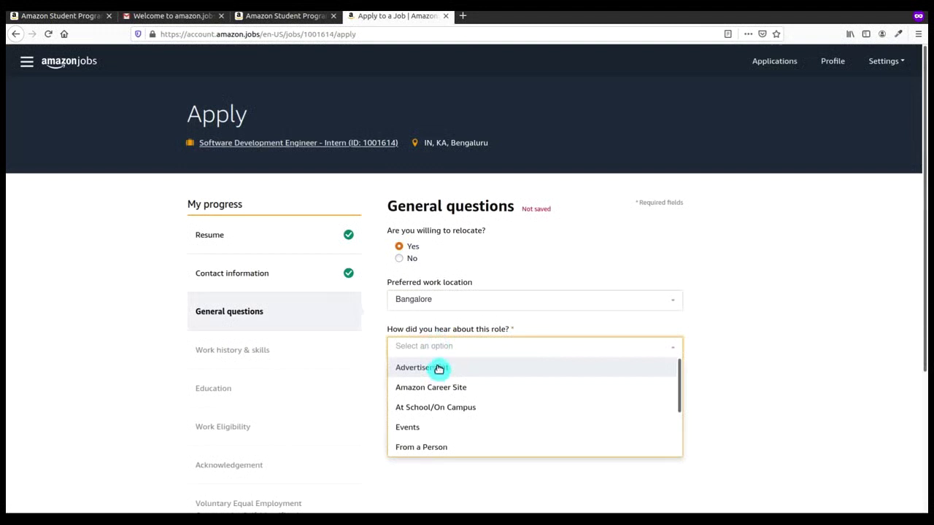
pyautogui.click(446, 302)
pyautogui.click(445, 301)
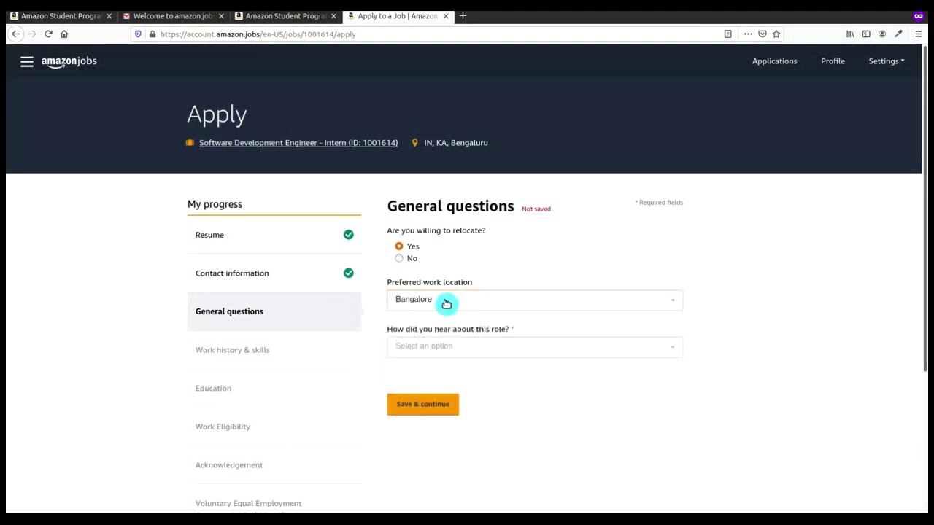
# Step: Answer 'From a Person' with a current employee as referrer, and save the general questions
pyautogui.click(440, 352)
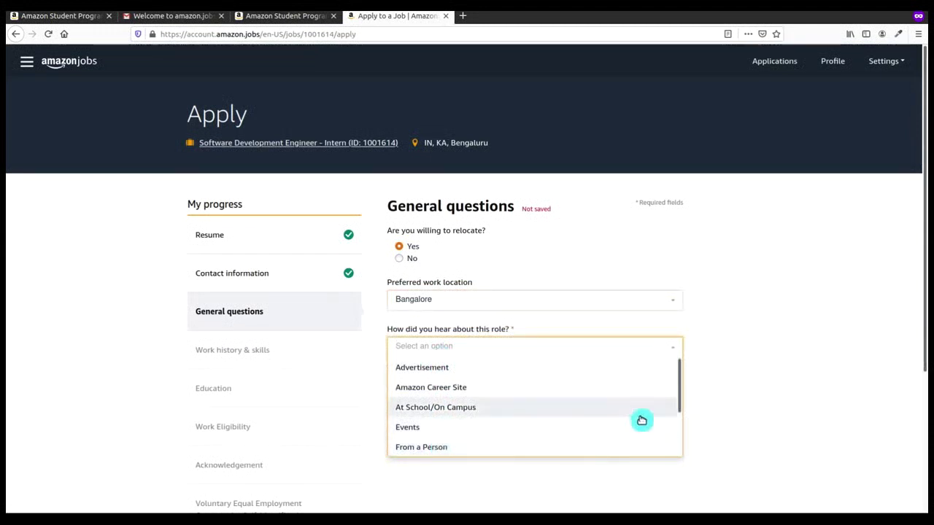
pyautogui.moveTo(679, 415)
pyautogui.mouseDown()
pyautogui.moveTo(678, 463)
pyautogui.moveTo(677, 427)
pyautogui.mouseUp()
pyautogui.click(619, 441)
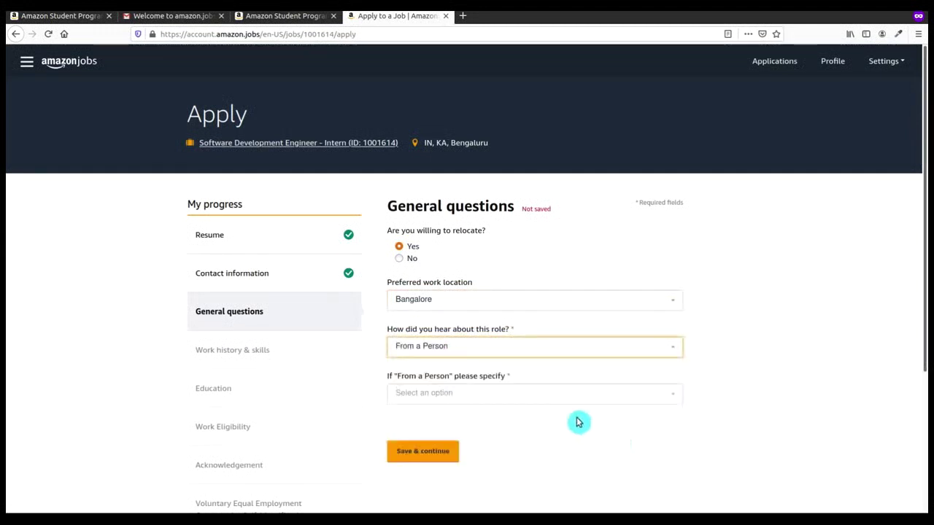
pyautogui.click(553, 400)
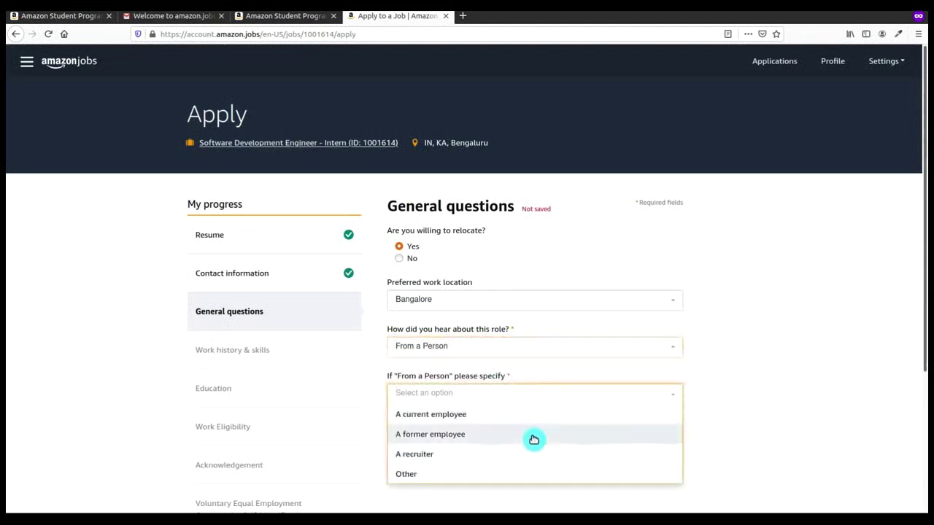
pyautogui.click(532, 422)
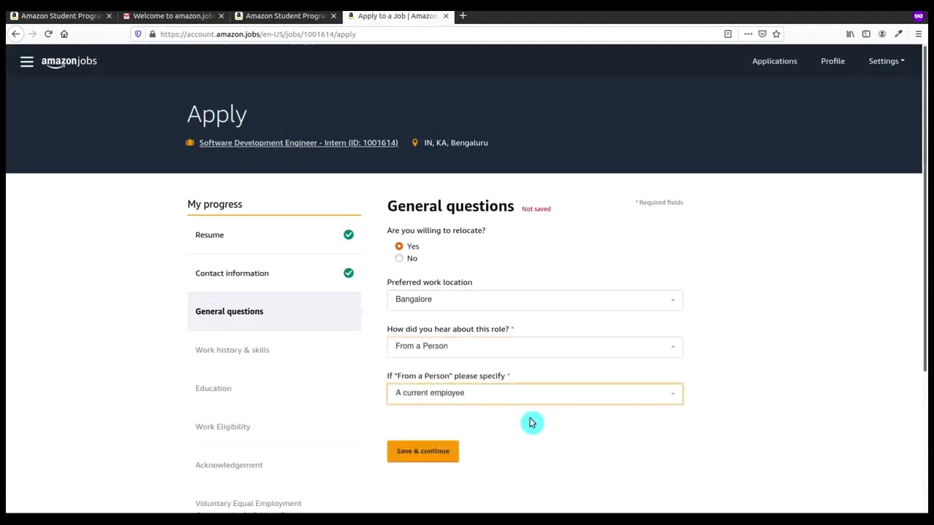
pyautogui.click(438, 450)
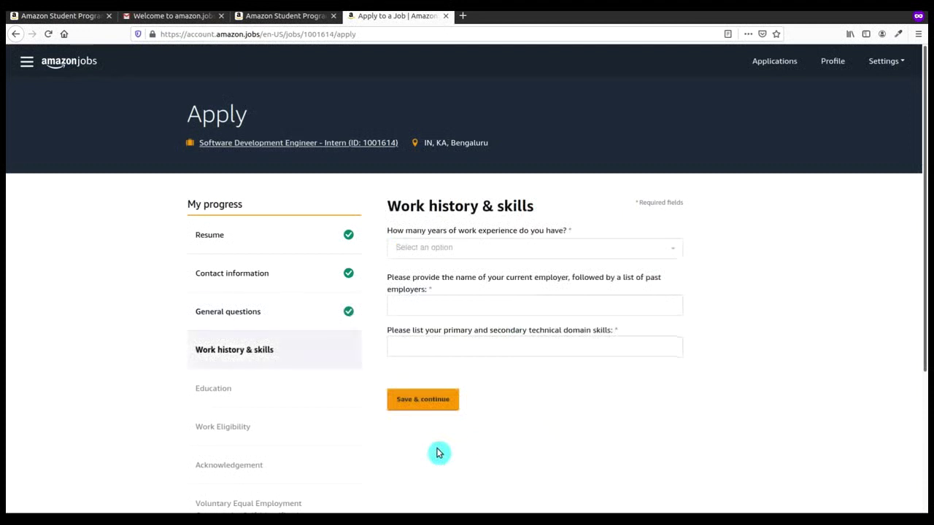
# Step: Enter 0 - 2 years of experience, employer Dell Inc and skills Testing and Web Development, then save
pyautogui.click(498, 252)
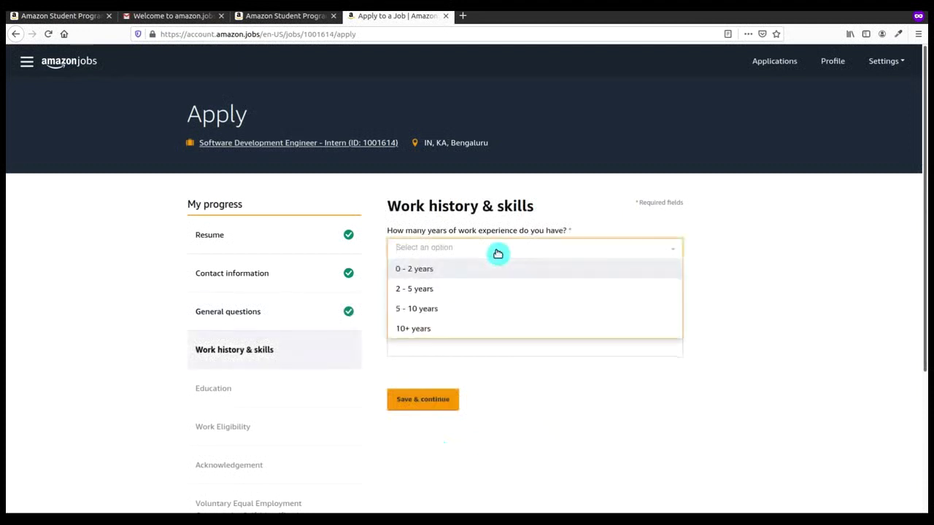
pyautogui.click(497, 268)
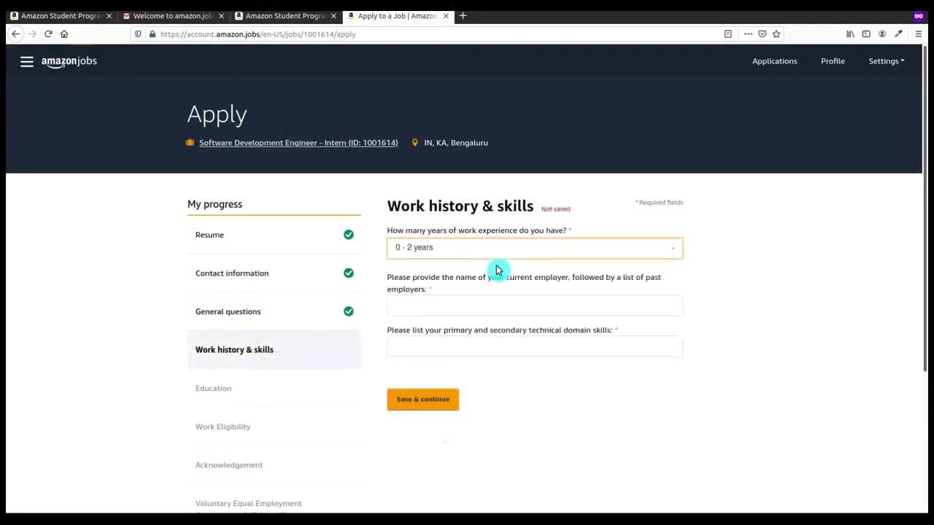
pyautogui.click(499, 307)
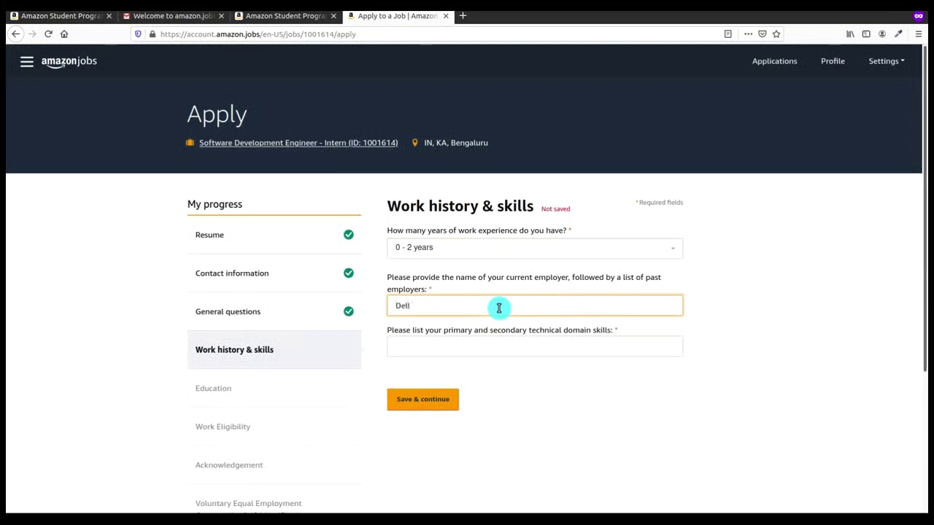
pyautogui.write('Dell Inc')
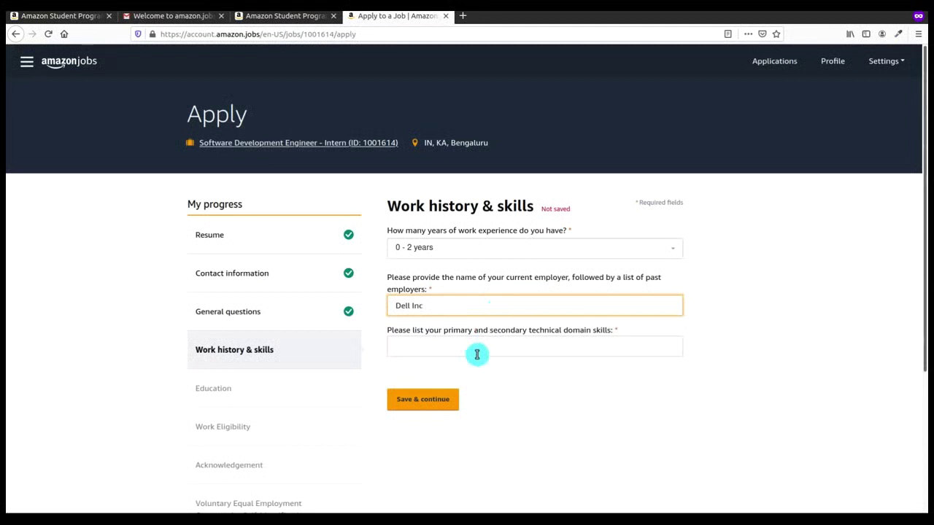
pyautogui.click(476, 353)
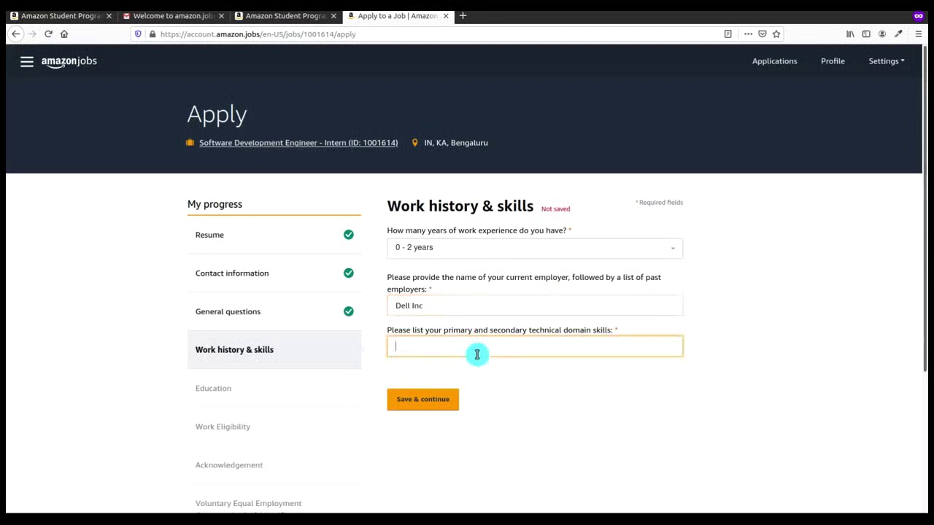
pyautogui.write('Test')
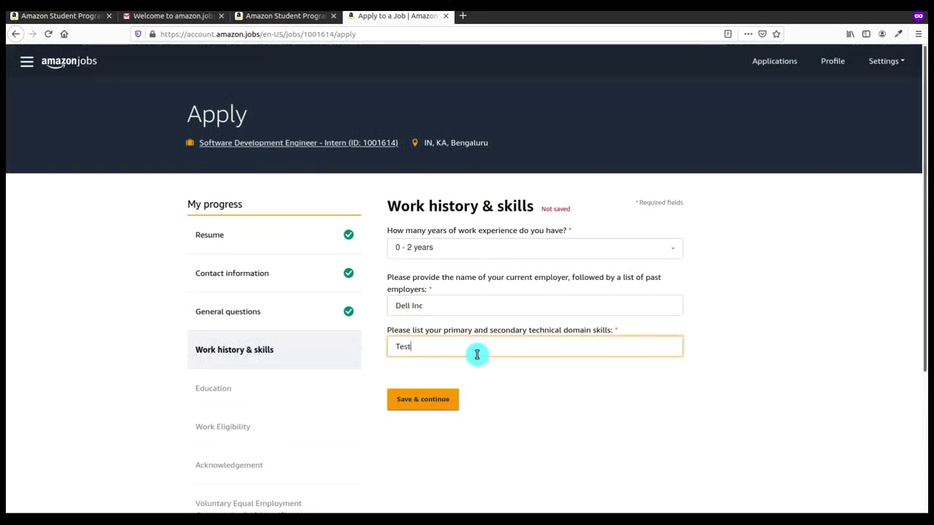
pyautogui.write('ingand Wel')
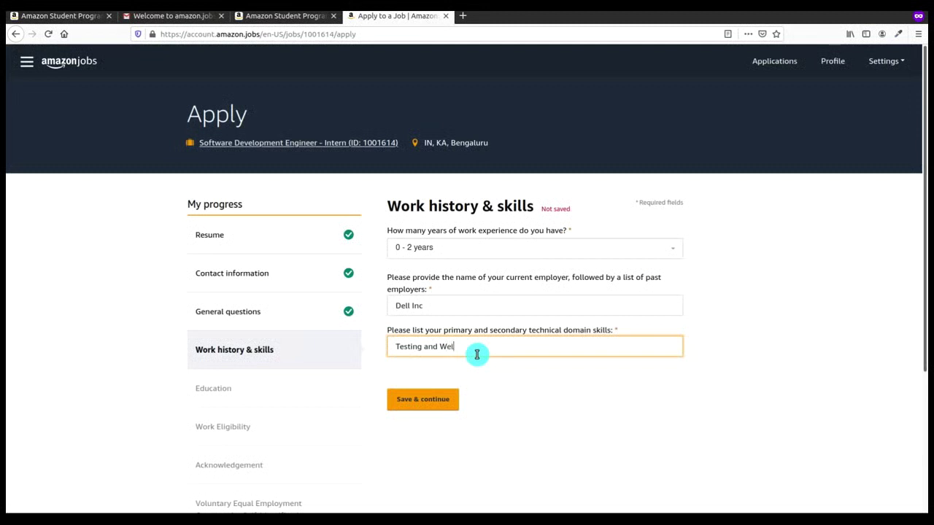
pyautogui.write(' Development')
pyautogui.click(445, 410)
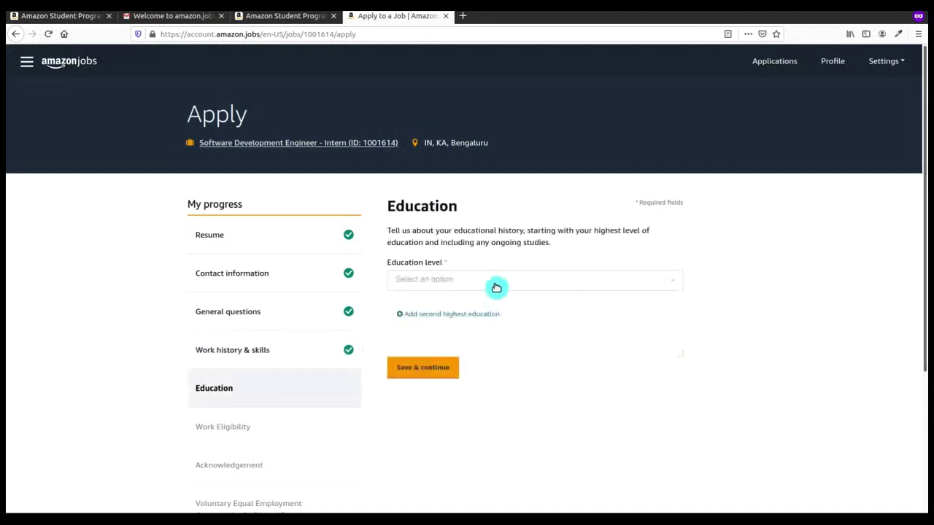
# Step: Set the education level to Bachelors
pyautogui.click(496, 284)
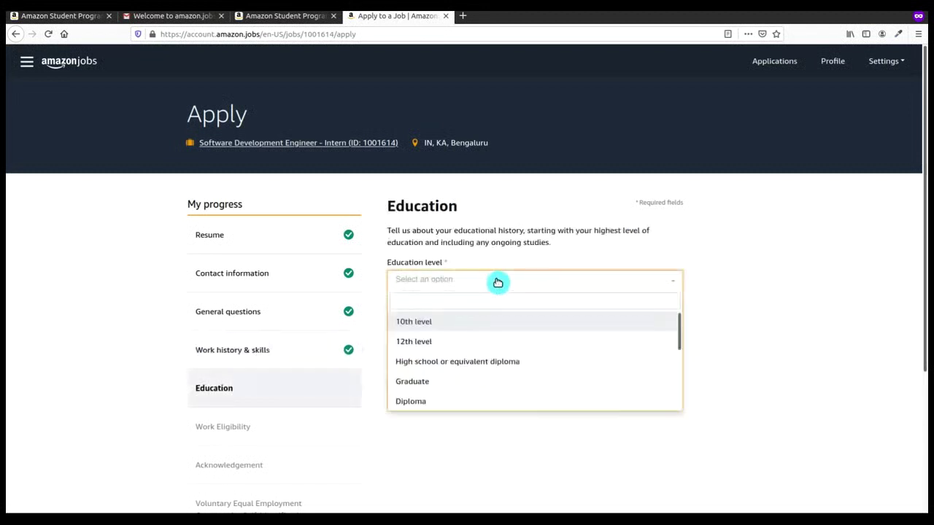
pyautogui.click(479, 345)
pyautogui.click(494, 289)
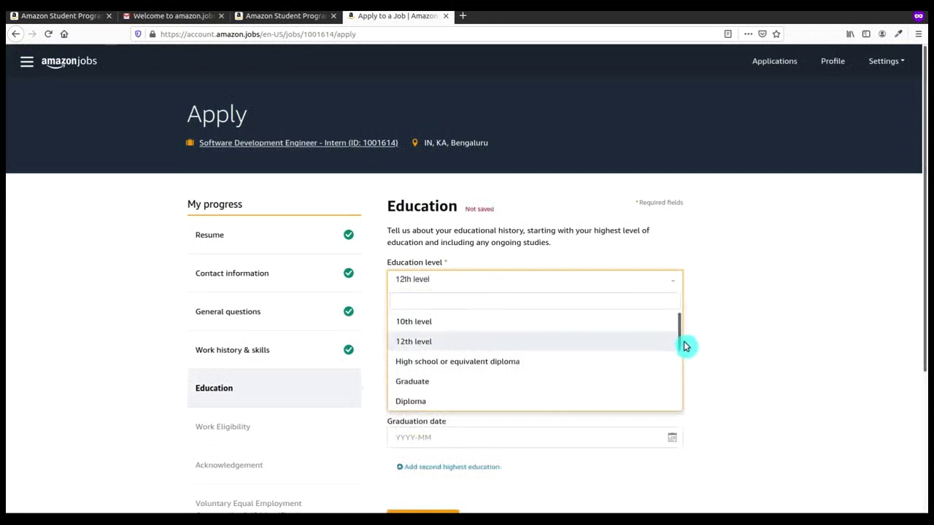
pyautogui.moveTo(679, 335); pyautogui.dragTo(678, 375)
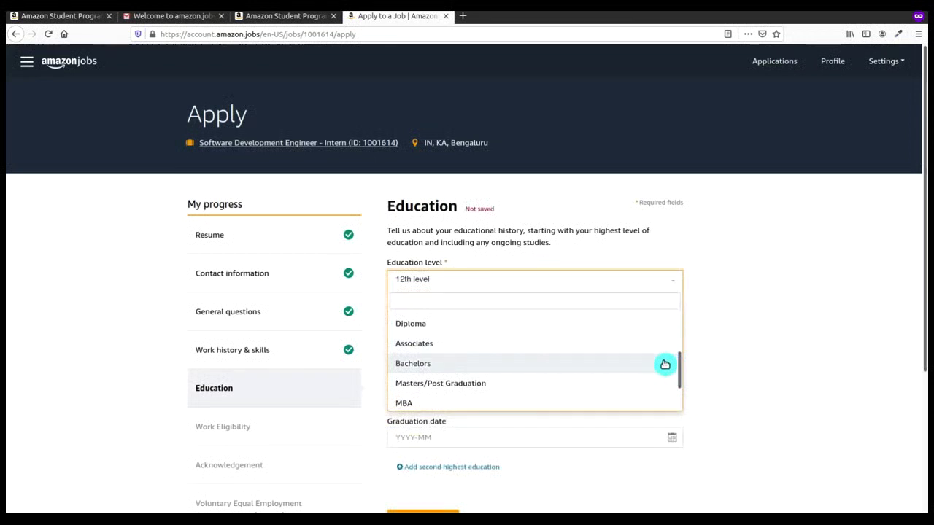
pyautogui.click(665, 362)
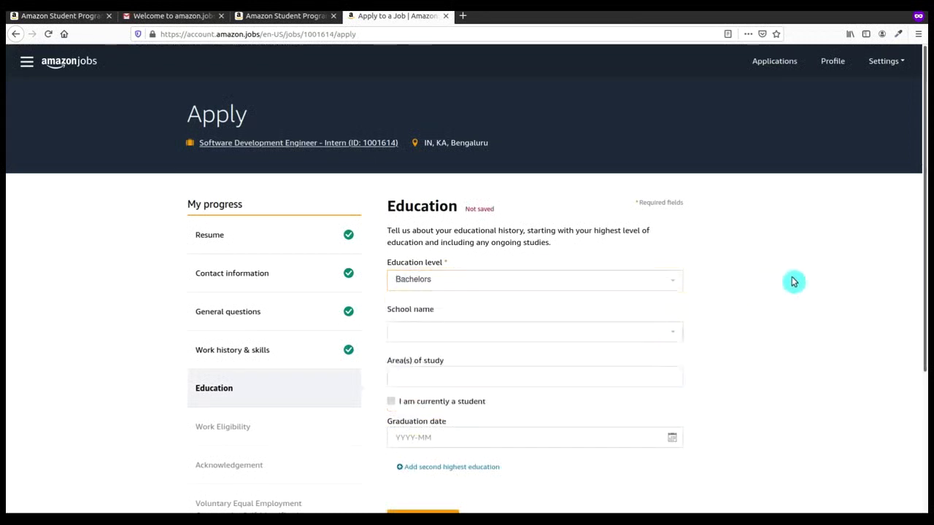
# Step: Search for and select IIT Roorkee as the school
pyautogui.click(596, 340)
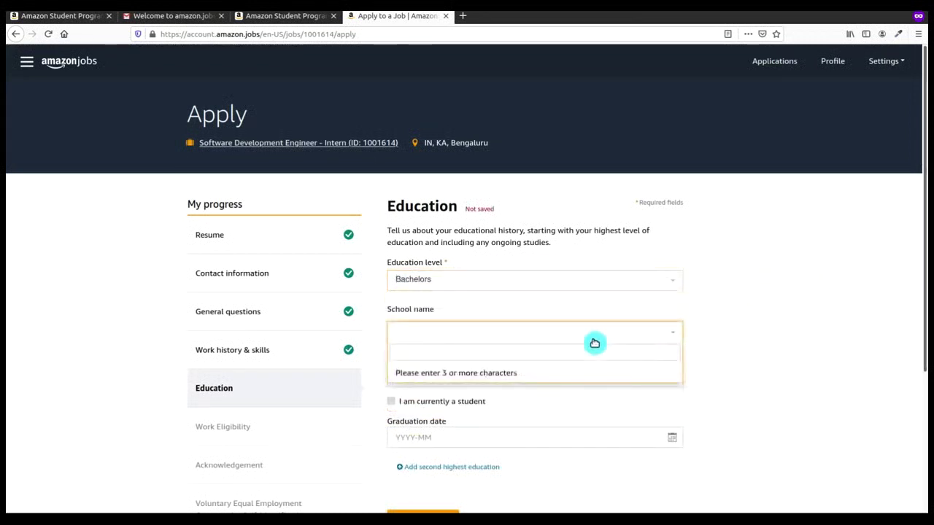
pyautogui.write('I')
pyautogui.write('iit')
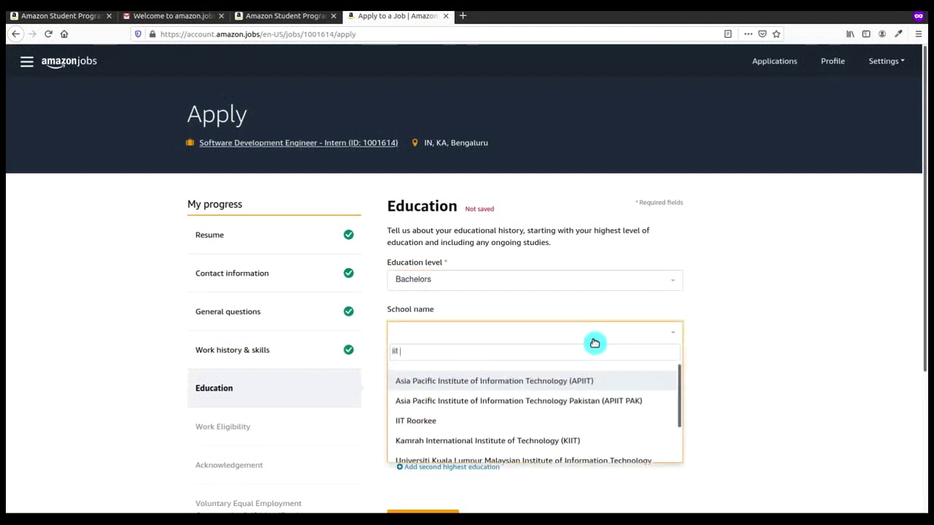
pyautogui.press('BackSpace')
pyautogui.press('BackSpace')
pyautogui.press('BackSpace')
pyautogui.write('ii')
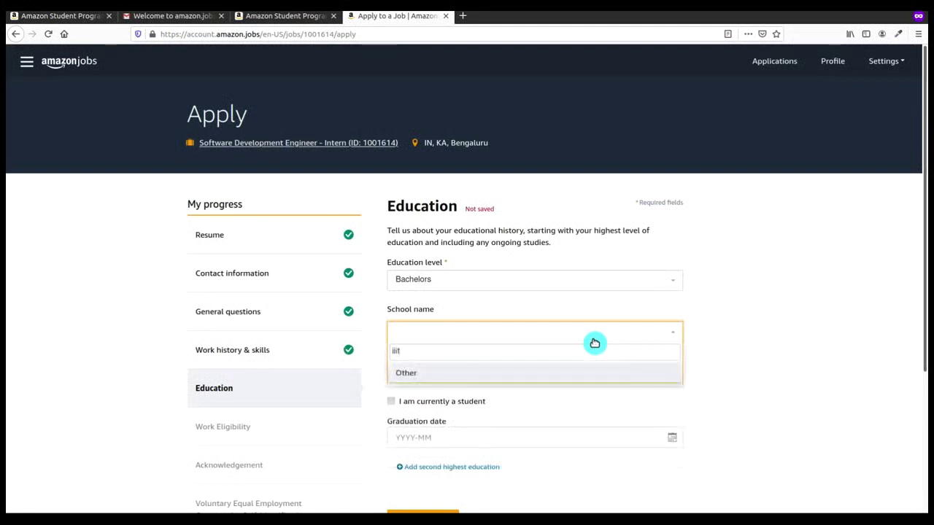
pyautogui.press('BackSpace')
pyautogui.press('BackSpace')
pyautogui.write('it')
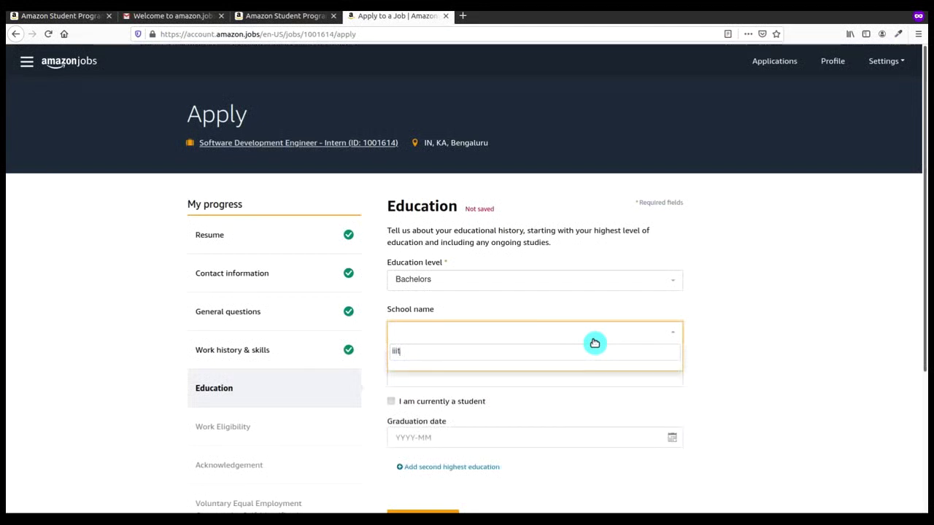
pyautogui.press('BackSpace')
pyautogui.press('BackSpace')
pyautogui.press('BackSpace')
pyautogui.write('it')
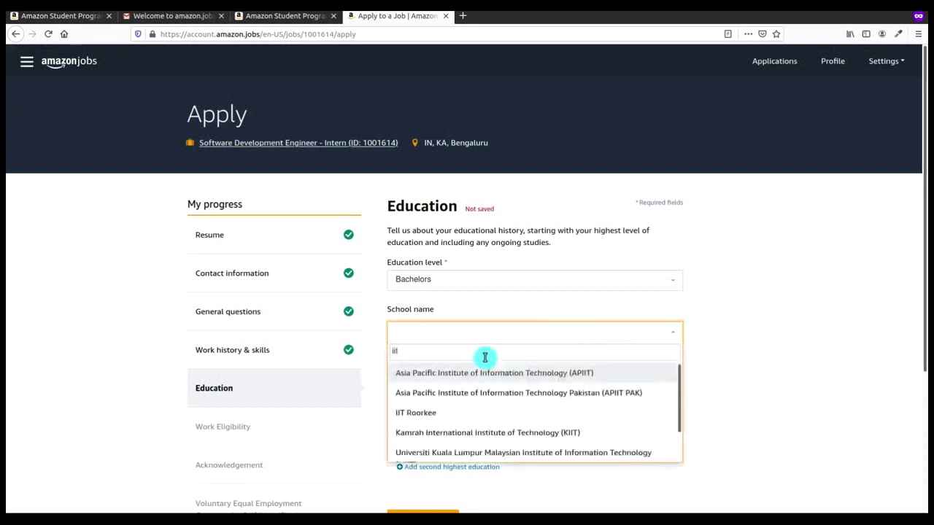
pyautogui.click(475, 415)
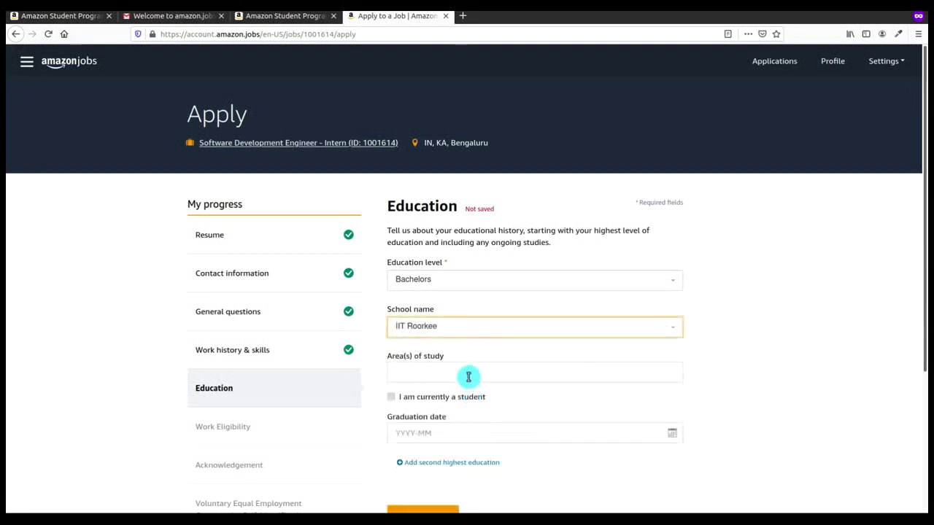
# Step: Enter Computer Science Engineering as area of study, mark current student graduating June 2021, and save
pyautogui.click(468, 377)
pyautogui.write('Computer Science Enginee')
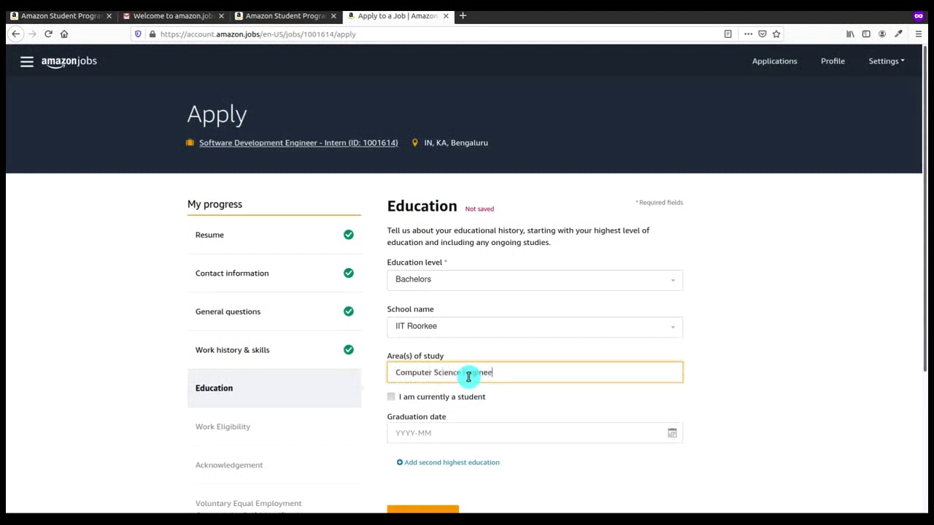
pyautogui.write('ring')
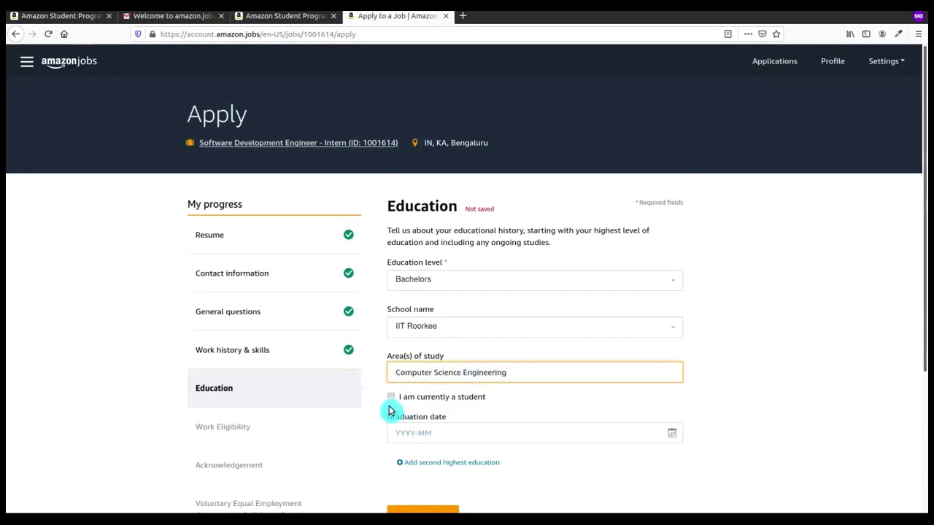
pyautogui.click(388, 405)
pyautogui.click(388, 401)
pyautogui.click(417, 434)
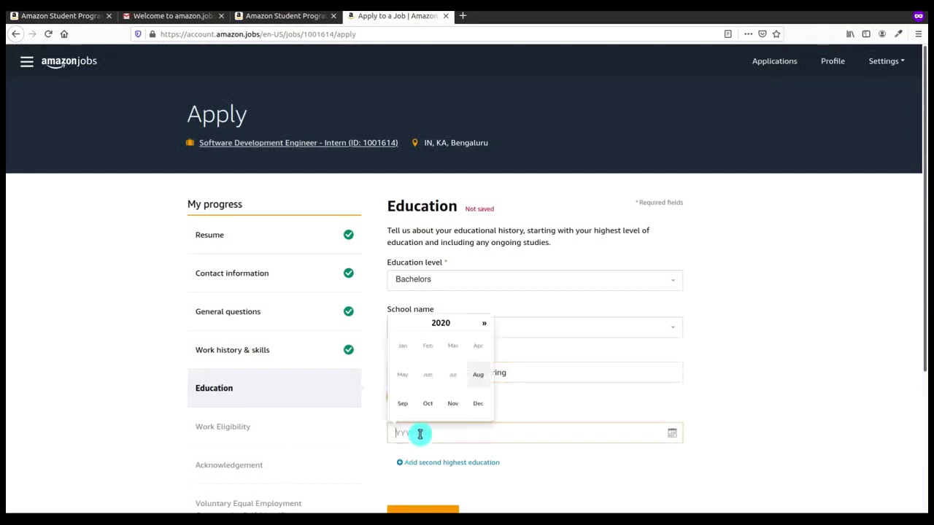
pyautogui.click(485, 323)
pyautogui.click(429, 376)
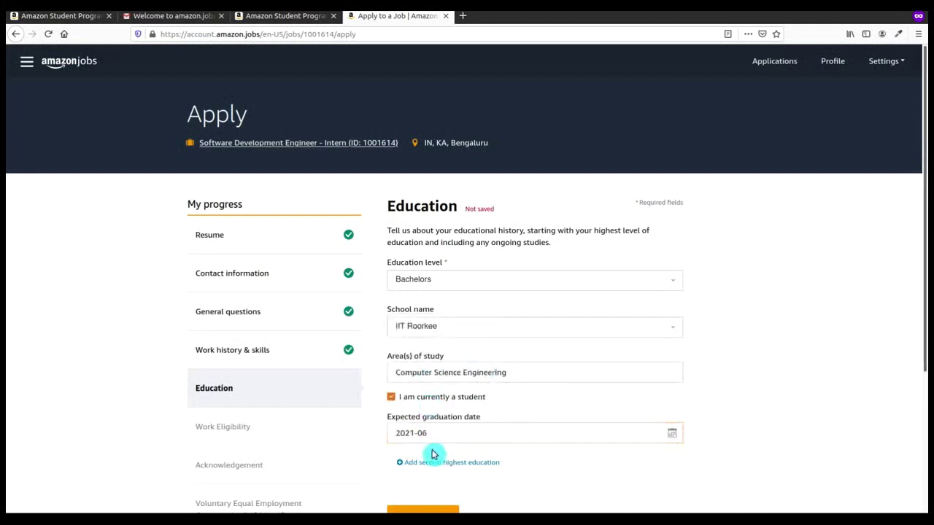
pyautogui.click(414, 510)
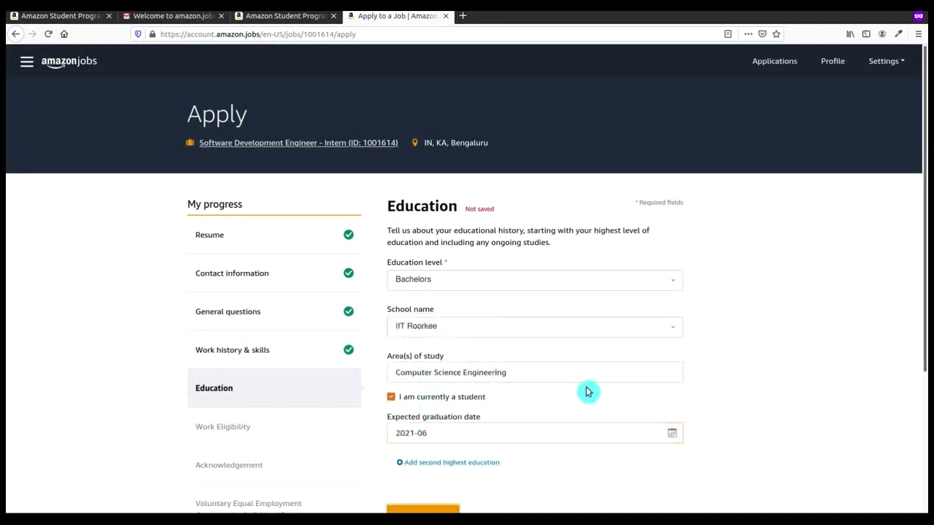
pyautogui.moveTo(923, 241); pyautogui.dragTo(912, 294)
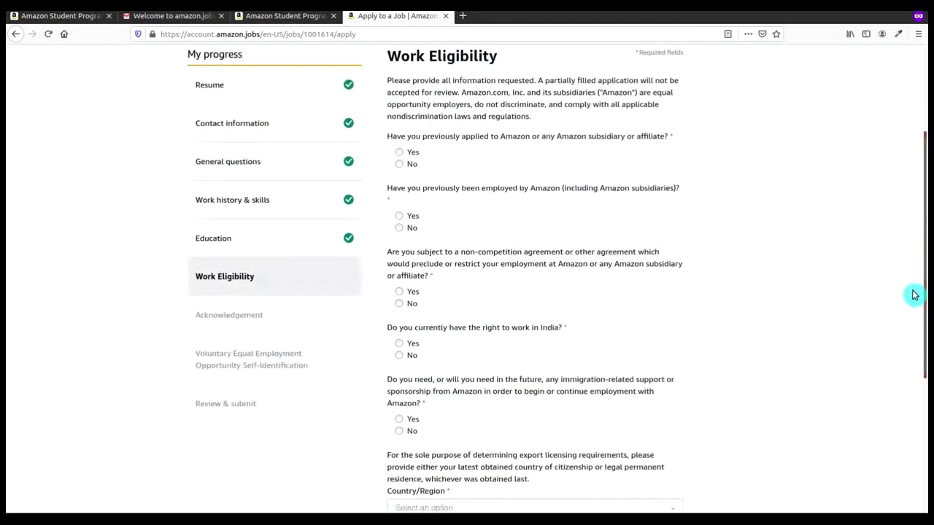
# Step: Answer No to prior application, prior employment and non-compete, and Yes to right to work and sponsorship
pyautogui.click(403, 167)
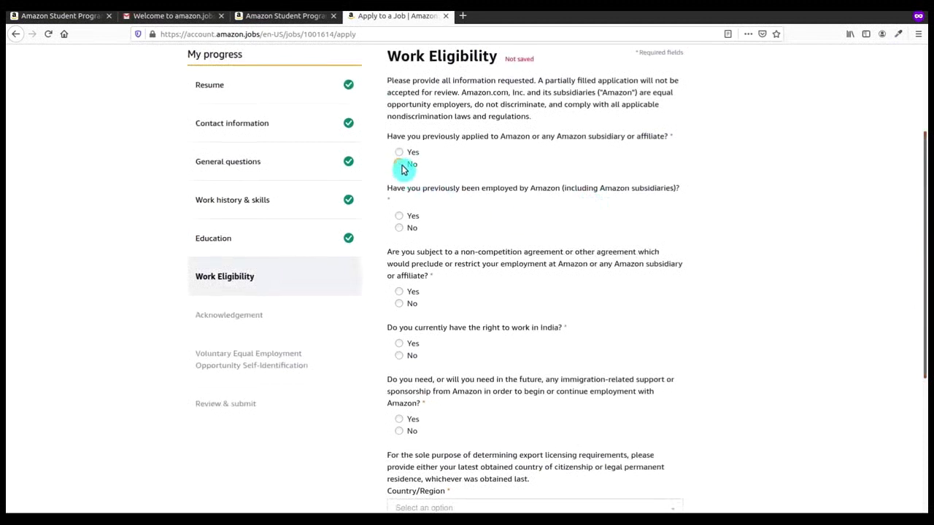
pyautogui.click(402, 230)
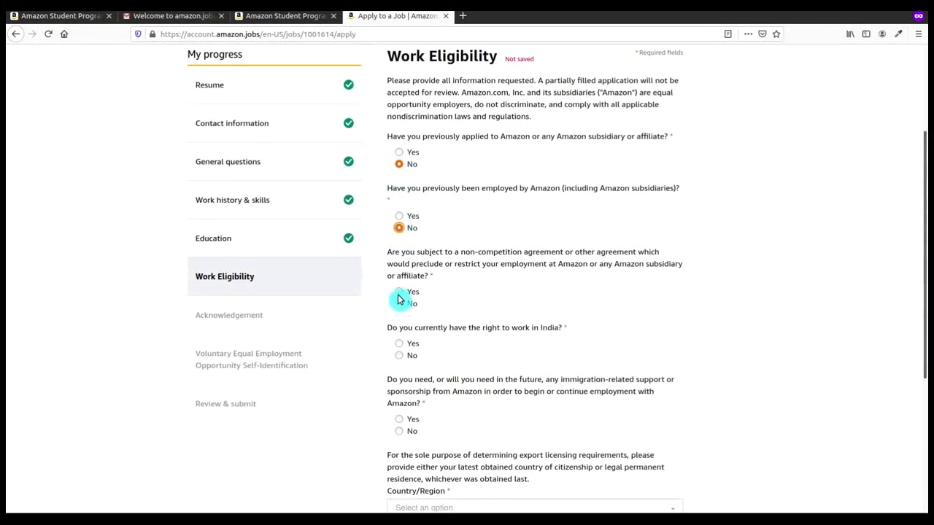
pyautogui.click(403, 304)
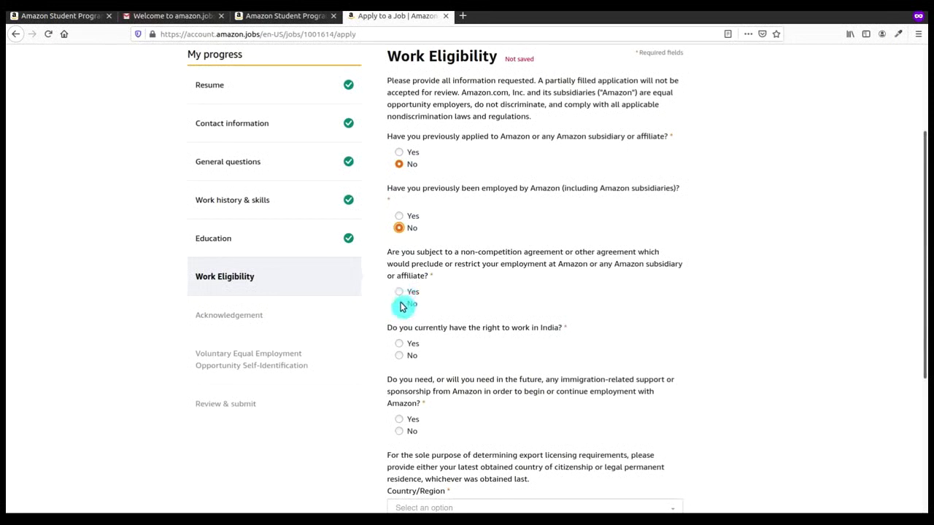
pyautogui.click(399, 344)
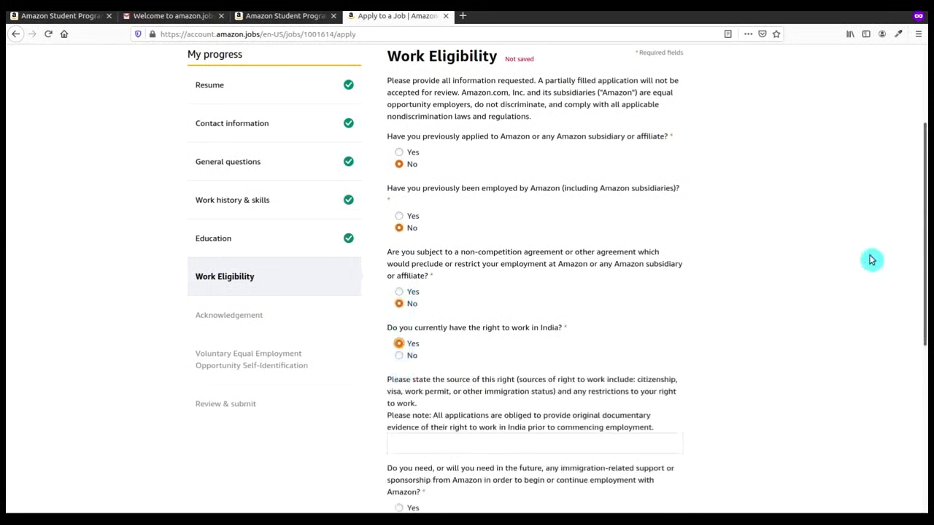
pyautogui.moveTo(923, 240); pyautogui.dragTo(923, 336)
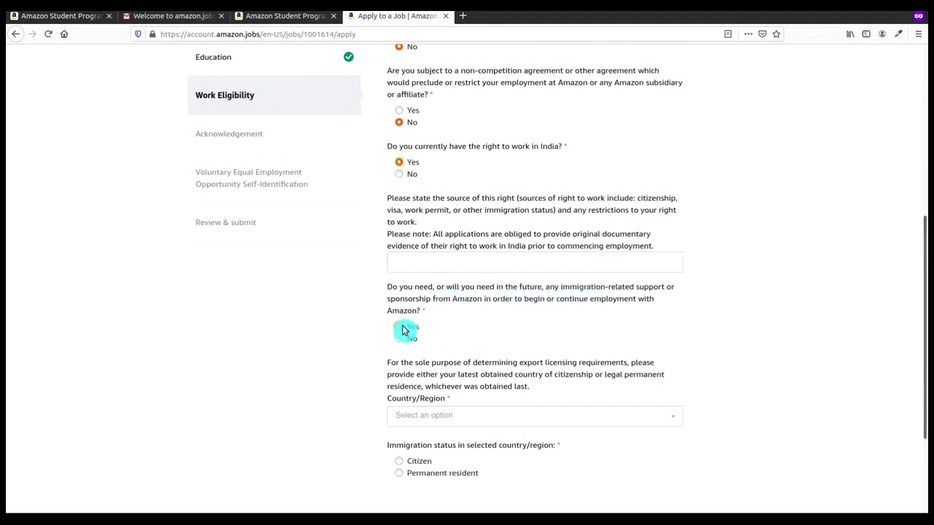
pyautogui.click(404, 330)
pyautogui.moveTo(925, 308); pyautogui.dragTo(919, 385)
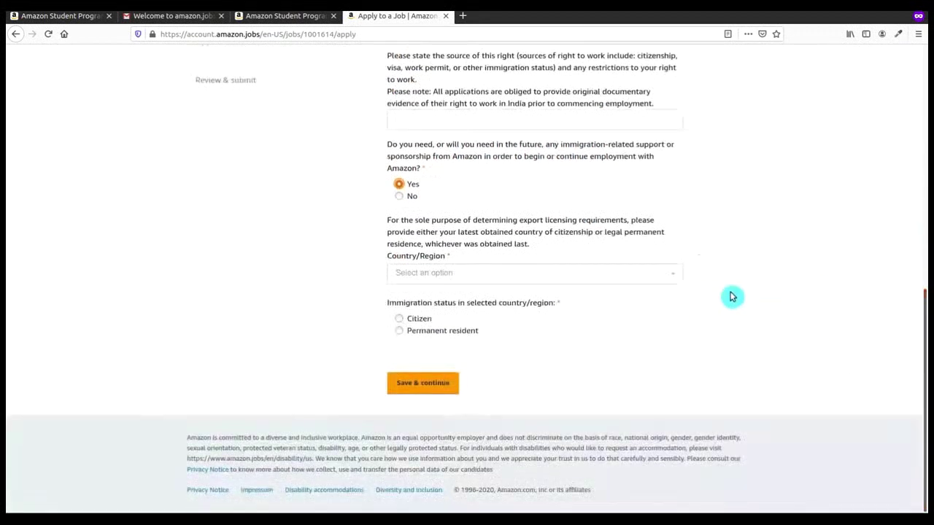
# Step: Choose India as country and Citizen as immigration status, then save the eligibility answers
pyautogui.click(652, 285)
pyautogui.click(652, 285)
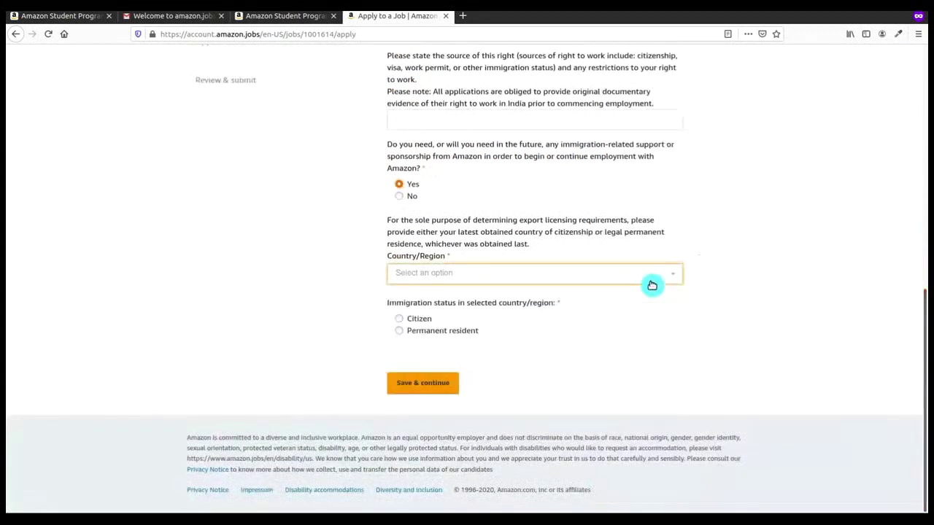
pyautogui.click(652, 285)
pyautogui.write('ind')
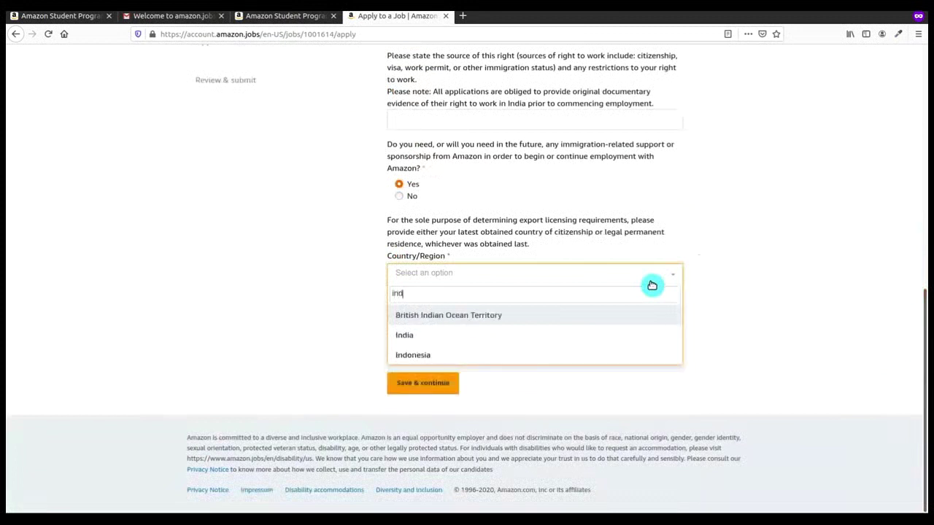
pyautogui.click(568, 338)
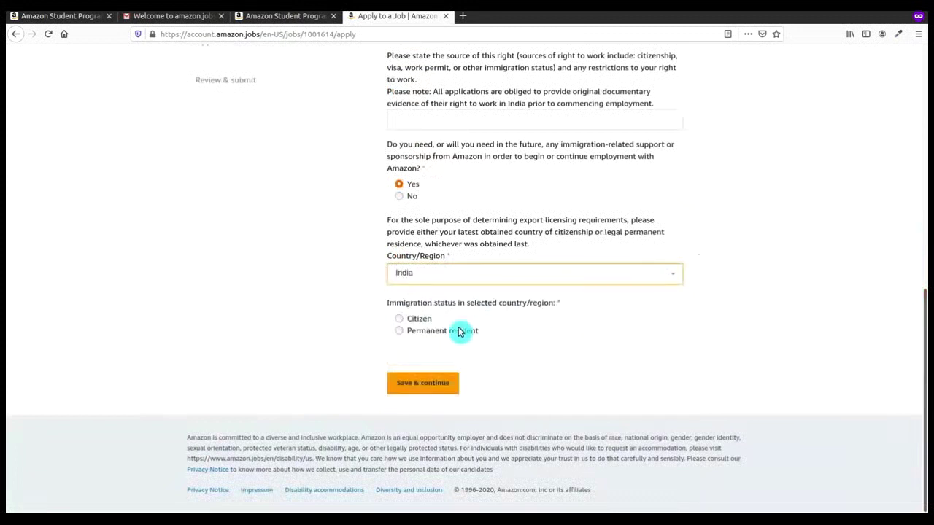
pyautogui.click(399, 320)
pyautogui.click(406, 393)
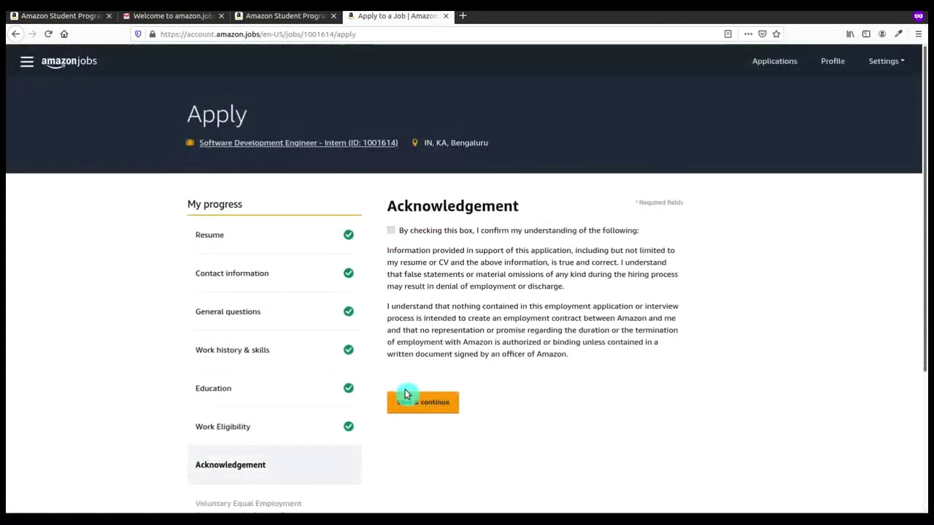
# Step: Accept the acknowledgement statement and self-identify gender as Male, saving each page
pyautogui.click(391, 232)
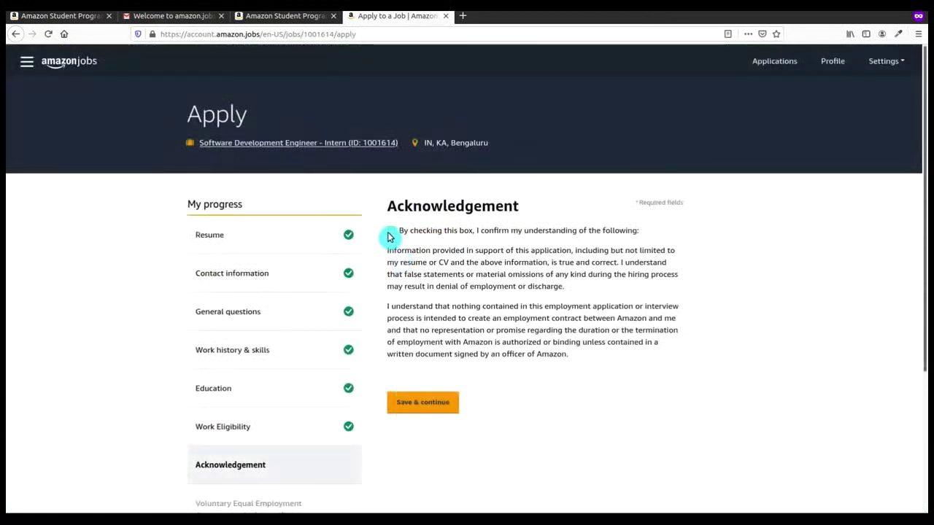
pyautogui.click(422, 448)
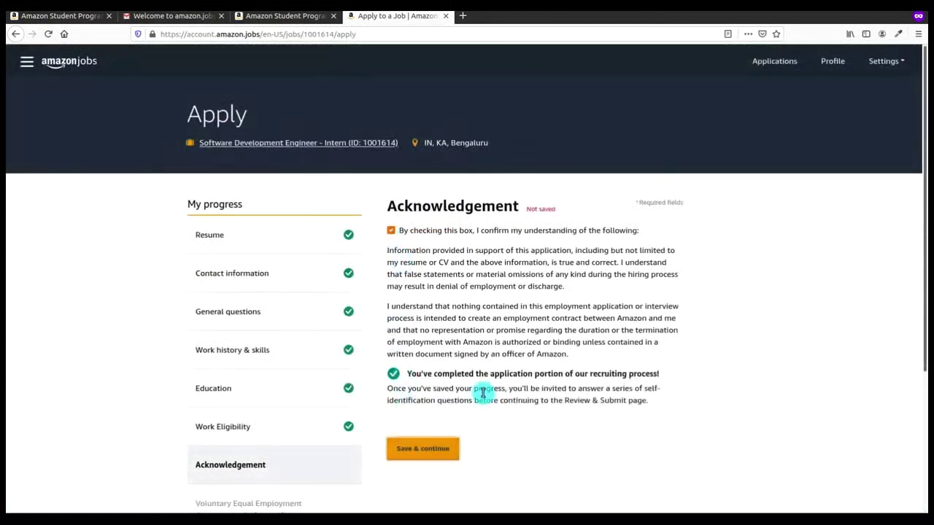
pyautogui.scroll(-3, 619, 254)
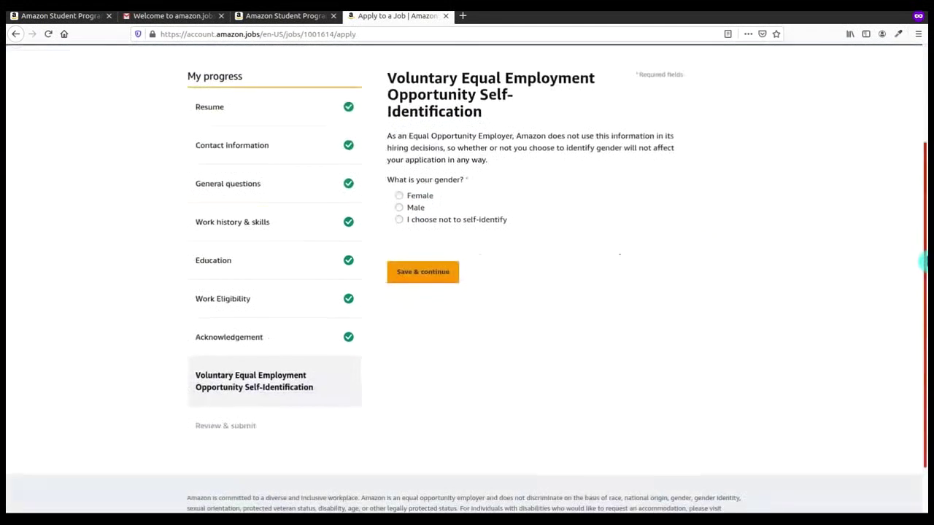
pyautogui.click(398, 207)
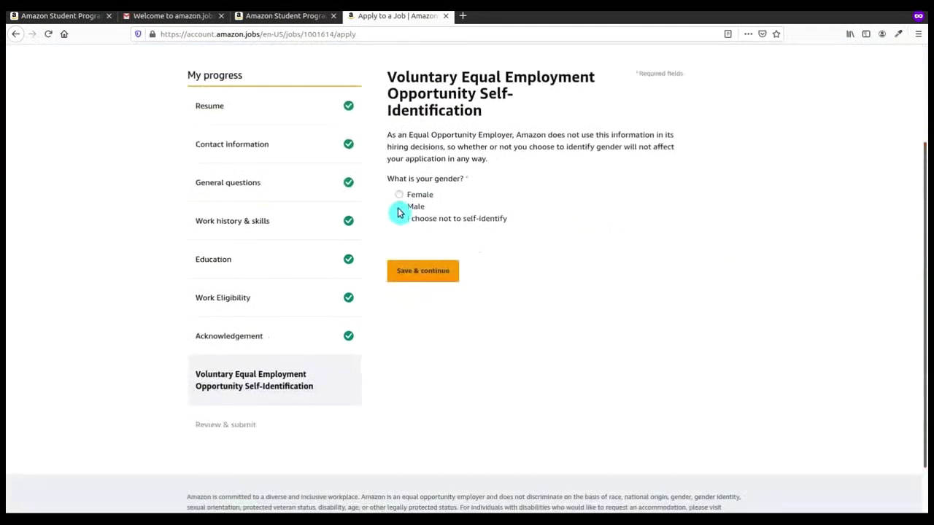
pyautogui.click(412, 277)
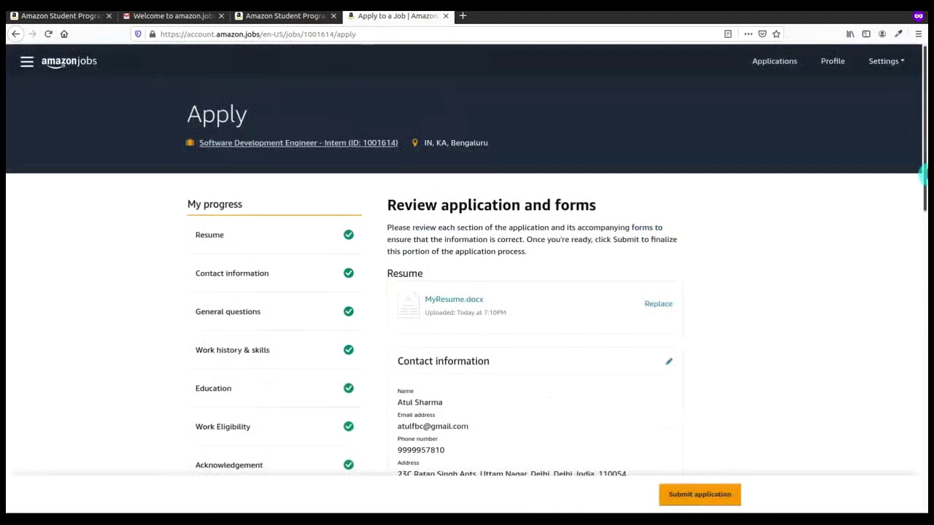
# Step: Submit the application for Job ID 1001614 and view it in the Applications dashboard
pyautogui.moveTo(924, 177); pyautogui.dragTo(924, 471)
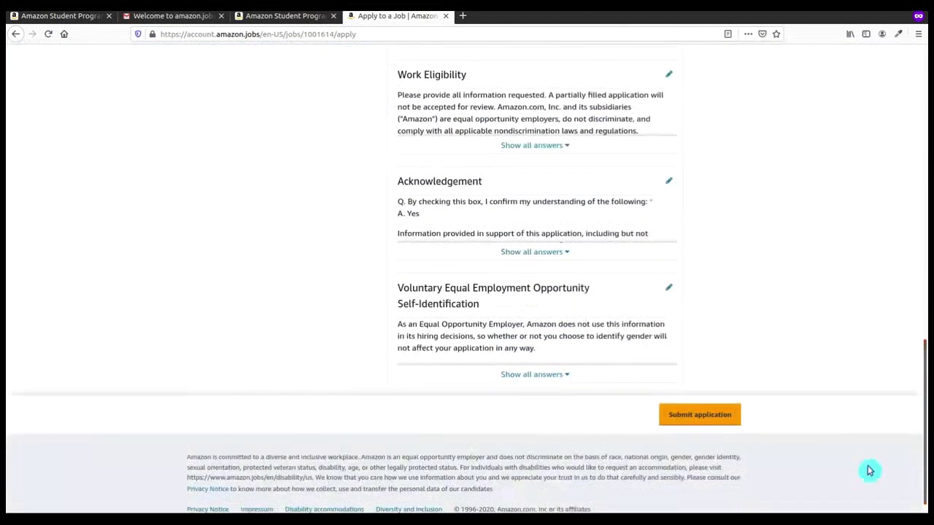
pyautogui.click(711, 416)
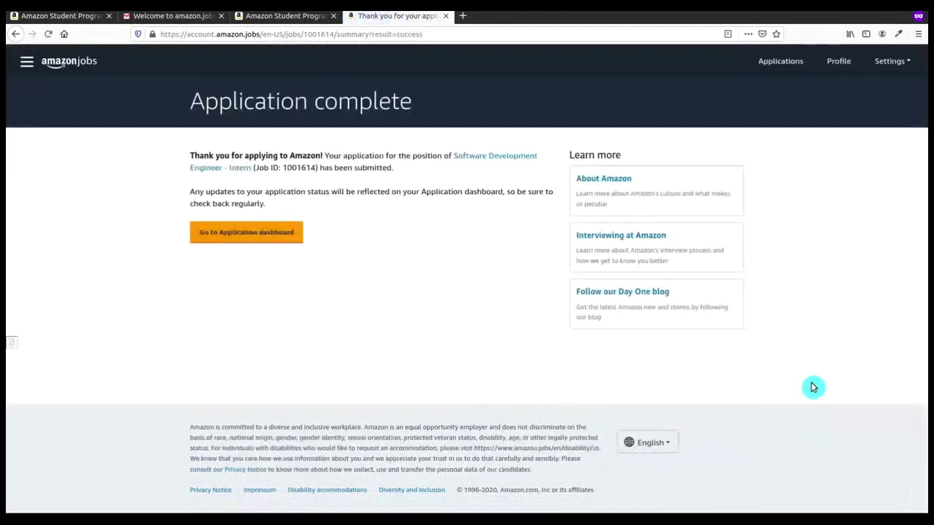
pyautogui.click(282, 242)
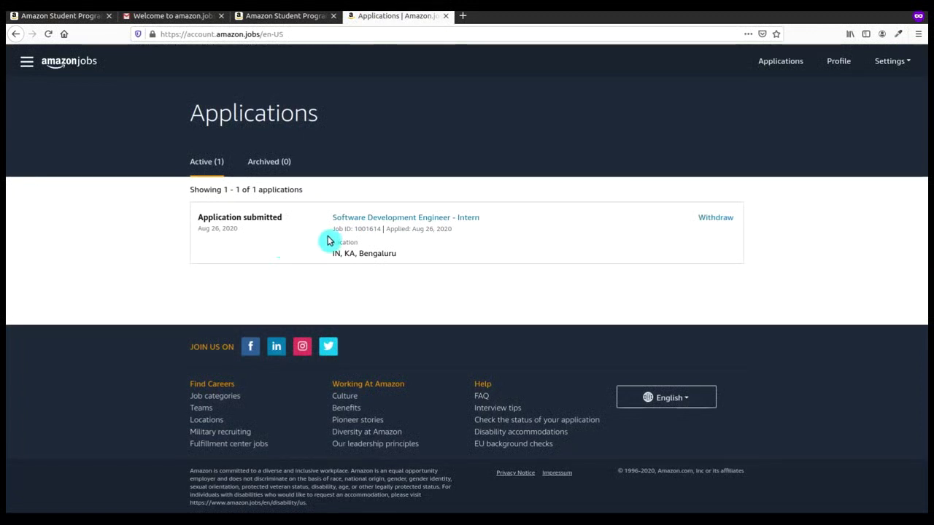
# Step: Close the two Amazon tabs and open the Inbox's 'Thank you for Applying to Amazon!' email
pyautogui.hotkey('ctrl', 'w')
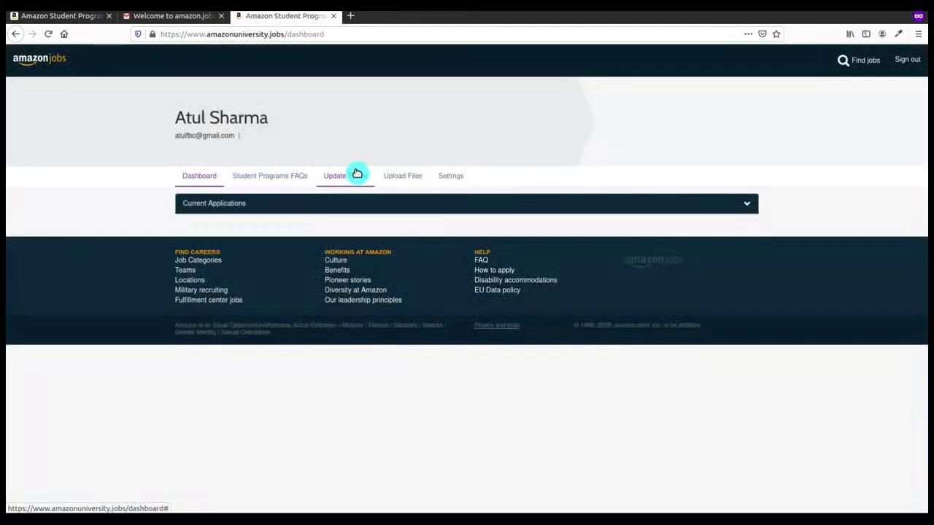
pyautogui.hotkey('ctrl', 'w')
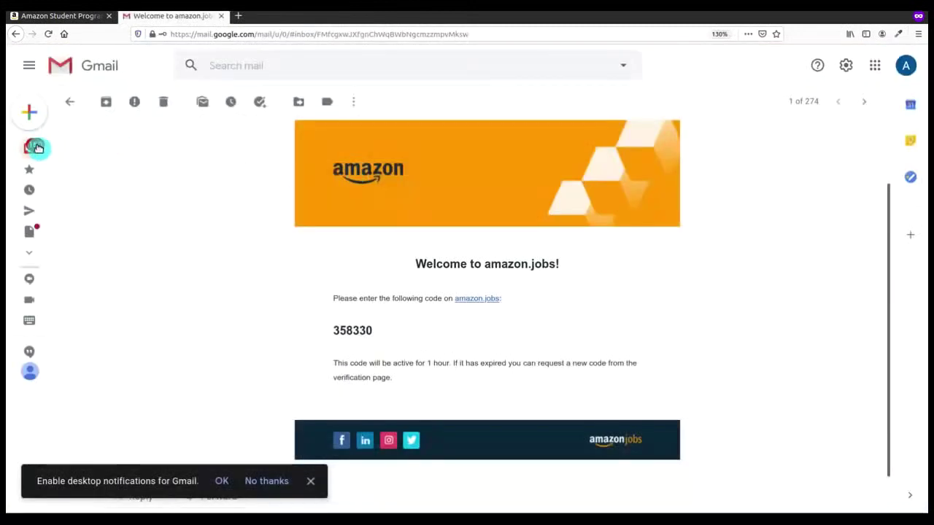
pyautogui.click(34, 148)
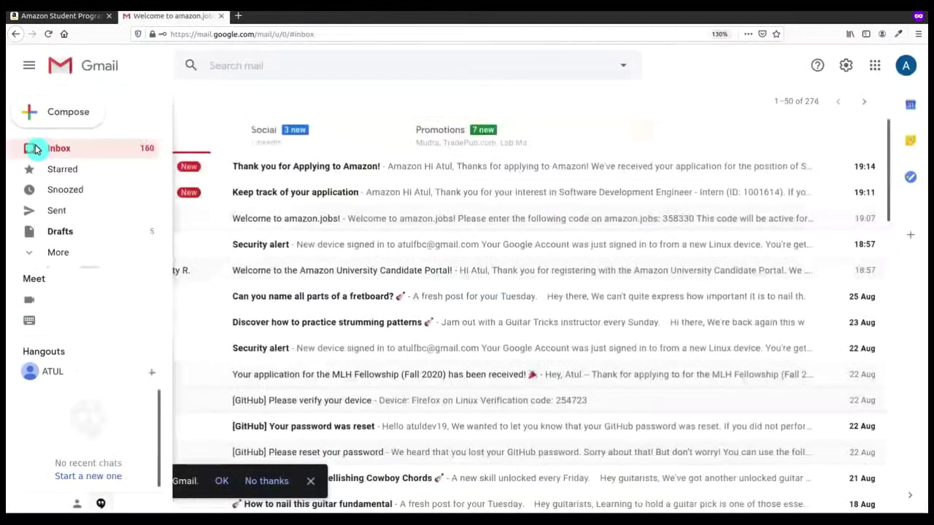
pyautogui.click(251, 168)
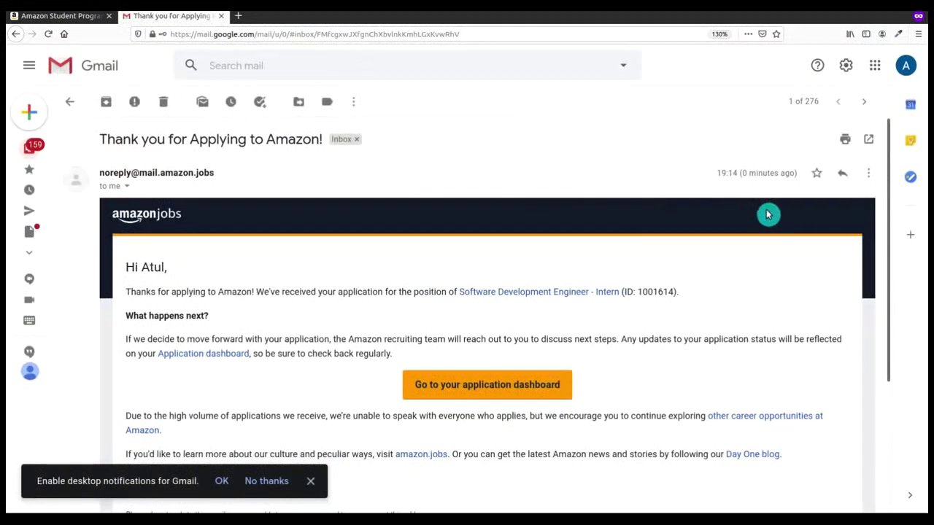
pyautogui.moveTo(889, 238); pyautogui.dragTo(890, 298)
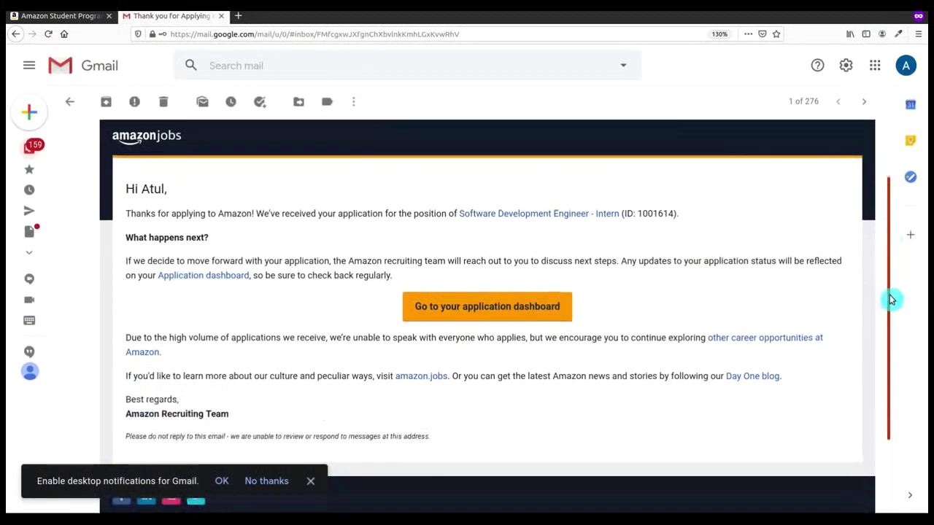